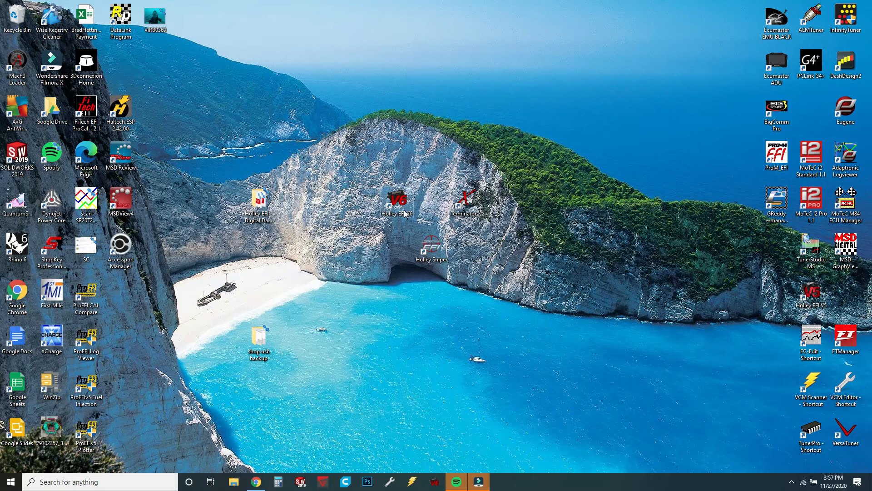
- Launch Holley EFI V6 and look through the calibration files in the Base Cals folder of the global files
double_click(404, 212)
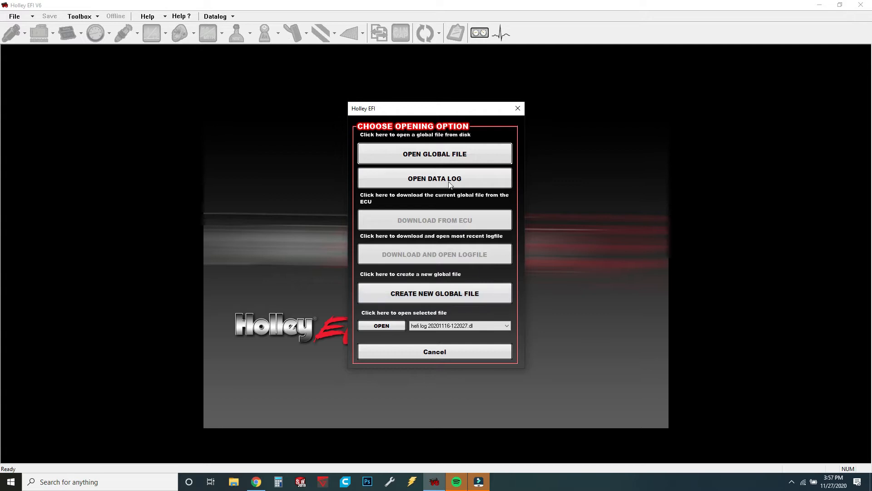
left_click(443, 158)
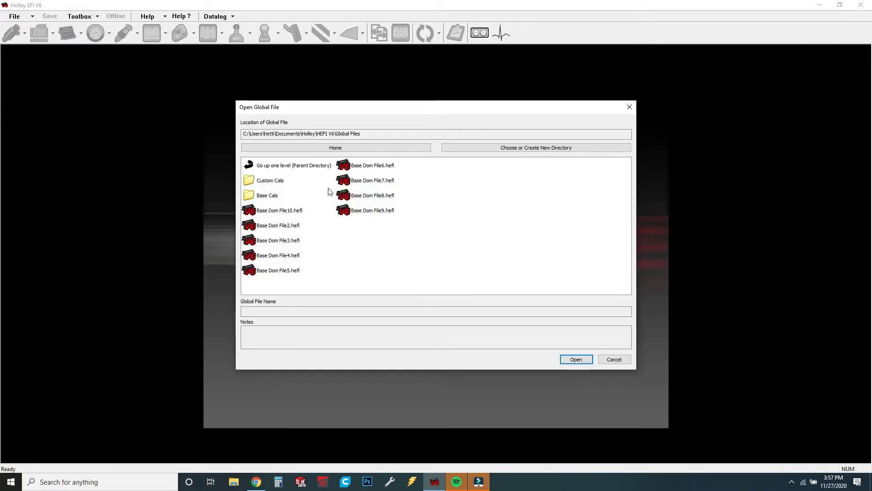
double_click(269, 196)
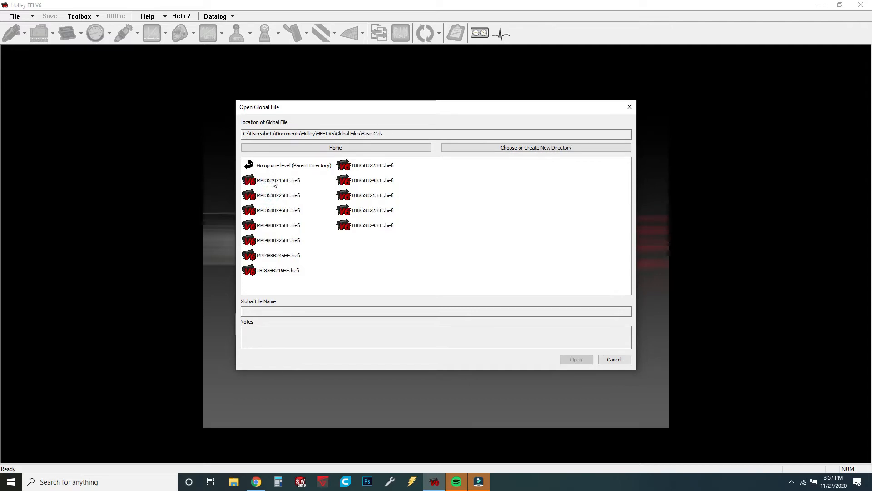
left_click(270, 195)
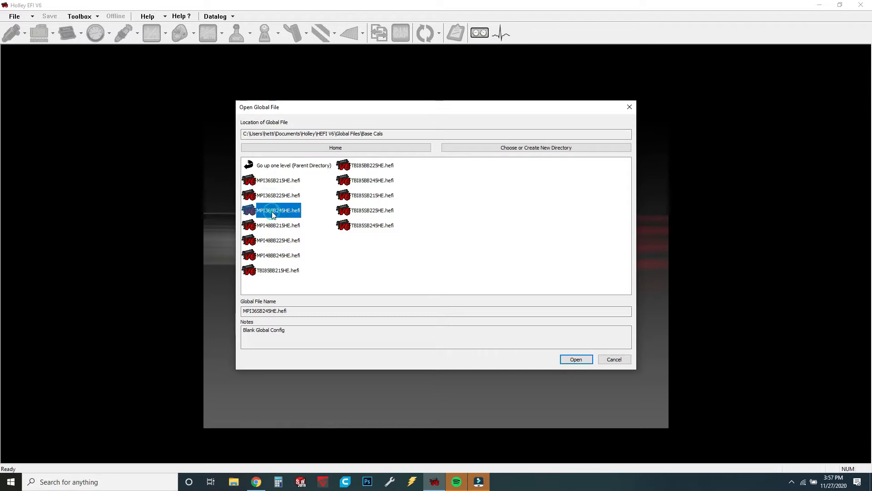
left_click(276, 234)
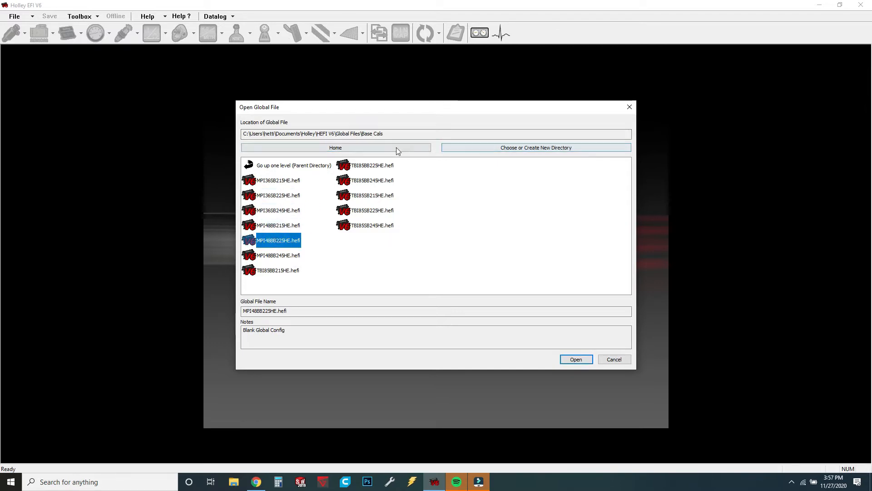
- Open the global file 427ci LSx race gas twin turbo DBW.hefi from the LS folder under the GM custom calibrations
left_click(291, 164)
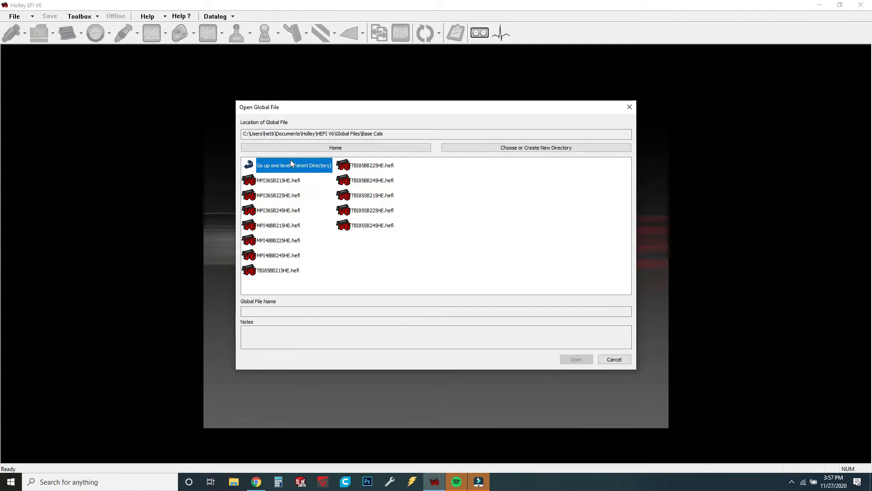
double_click(290, 163)
double_click(274, 181)
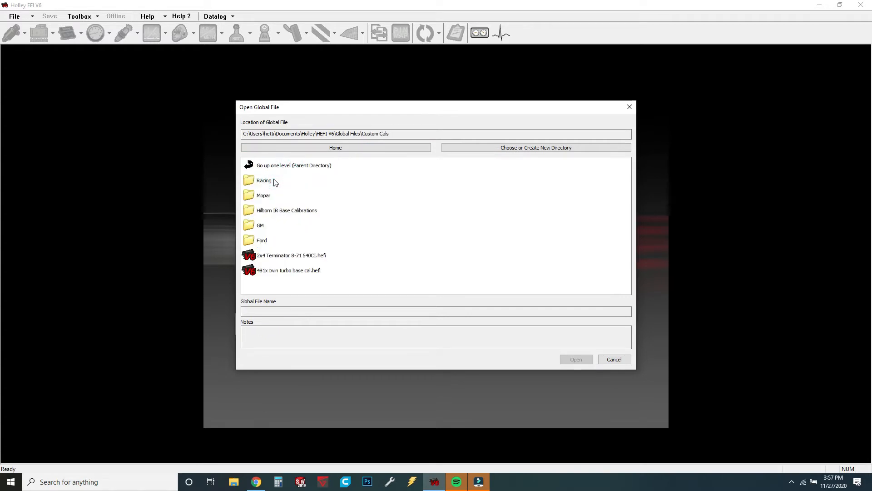
double_click(261, 226)
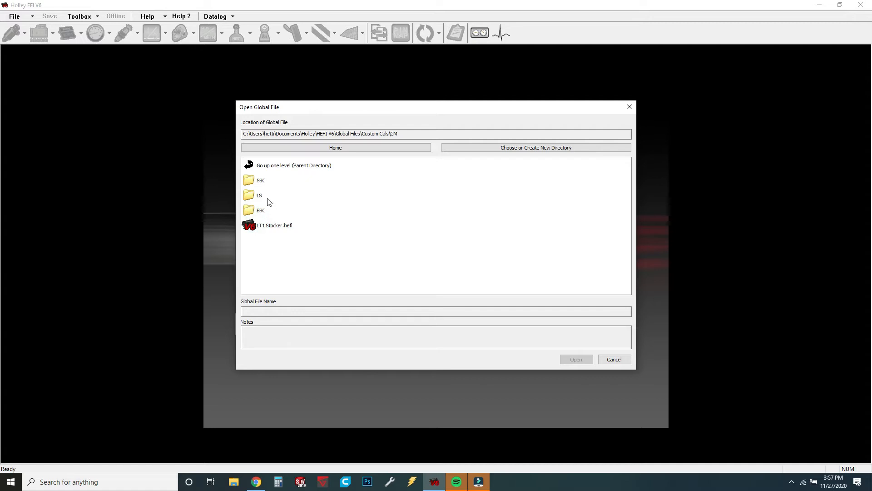
double_click(261, 198)
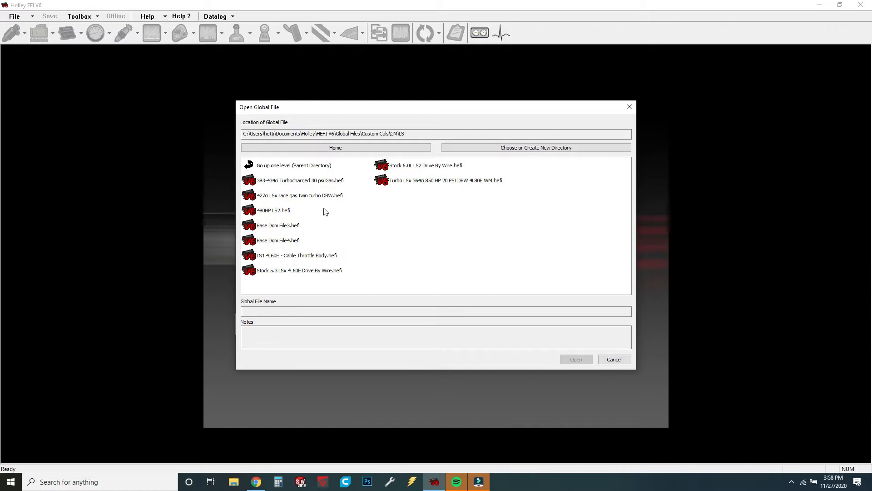
double_click(302, 195)
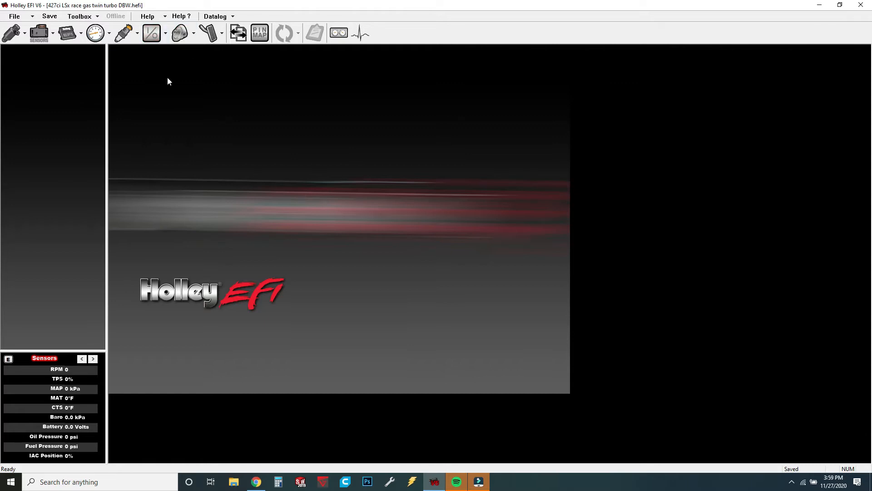
- Remove the Drive By Wire individual config from the calibration
left_click(96, 16)
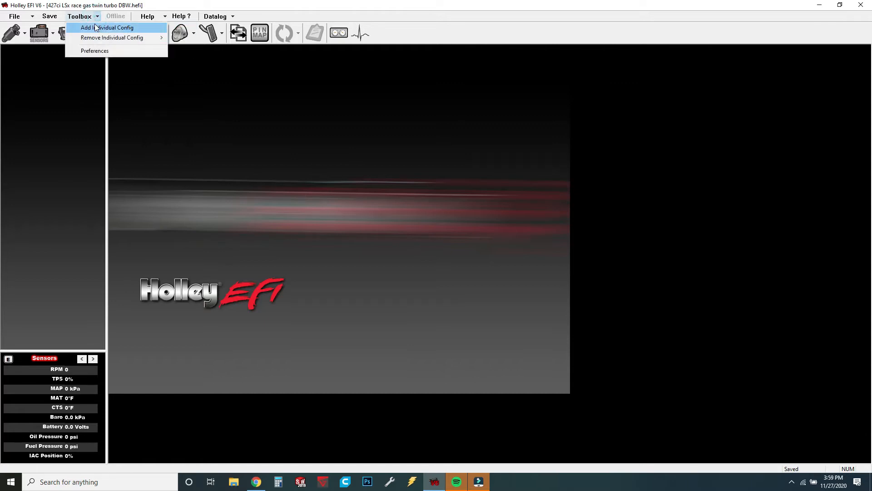
mouse_move(97, 37)
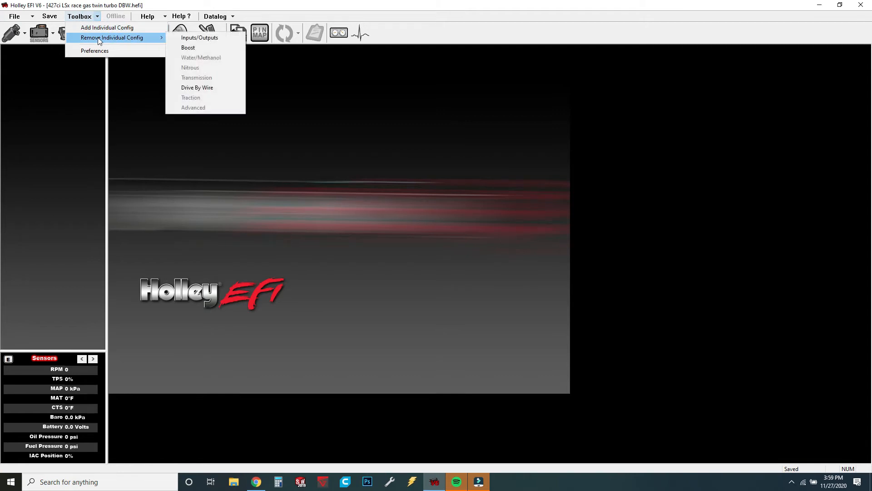
left_click(198, 86)
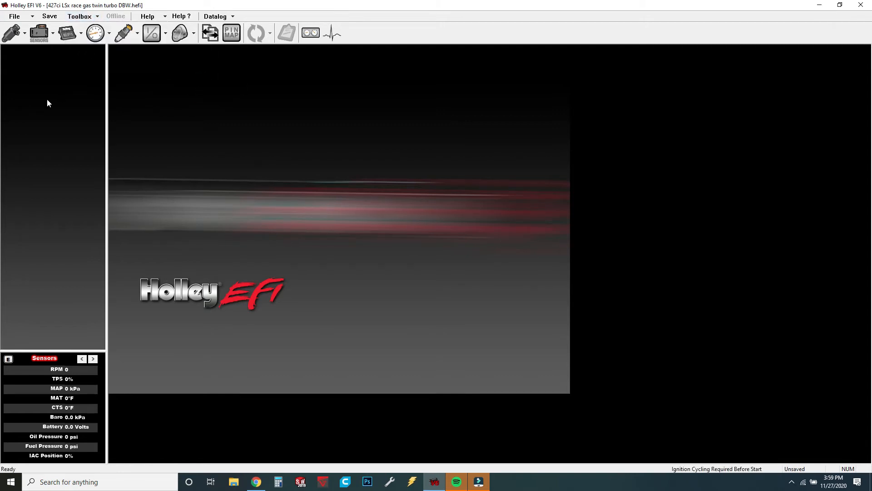
- Open the system parameters and check the ECU type choices in the ECU configuration
left_click(70, 38)
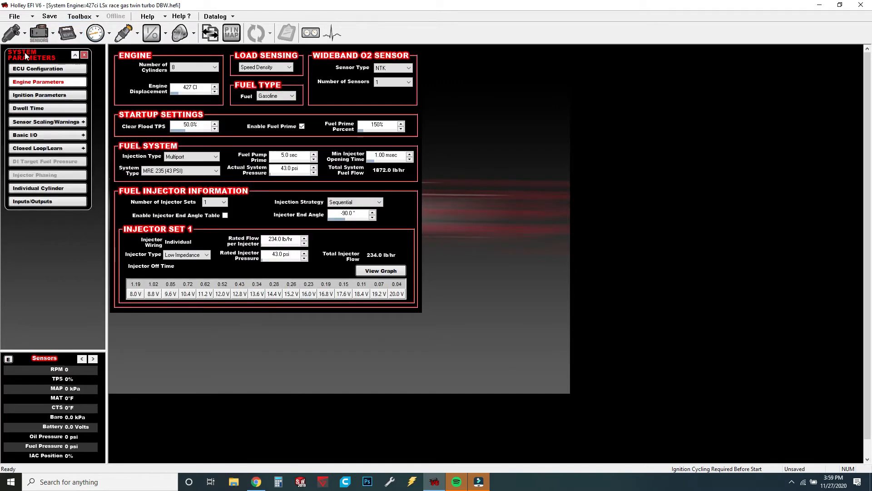
left_click(35, 69)
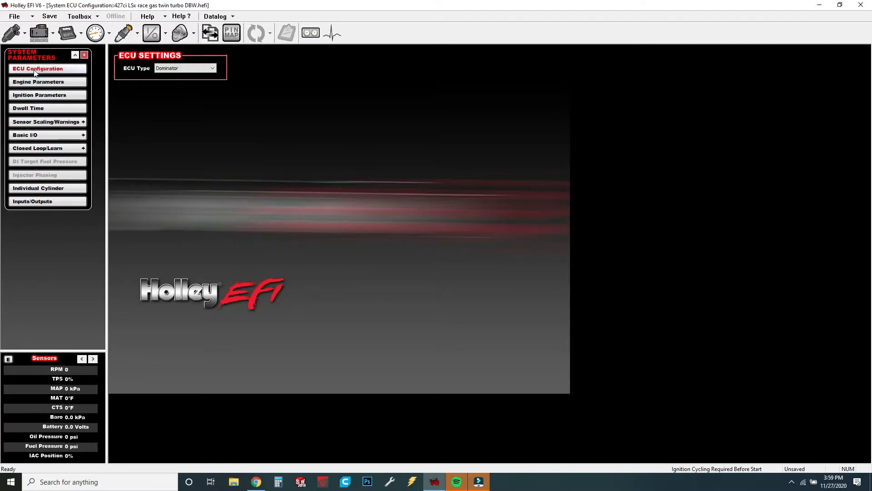
left_click(202, 73)
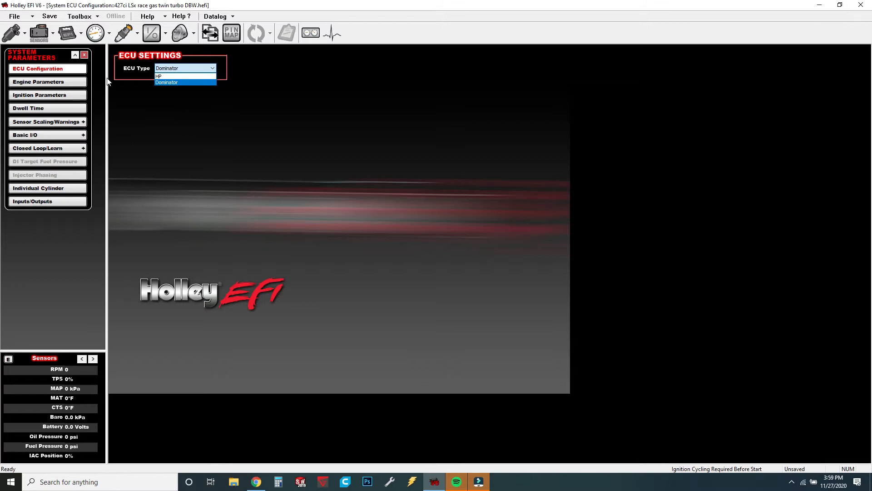
- Set the engine displacement to 388 CI and the fuel type to Gasoline in the engine parameters
left_click(56, 84)
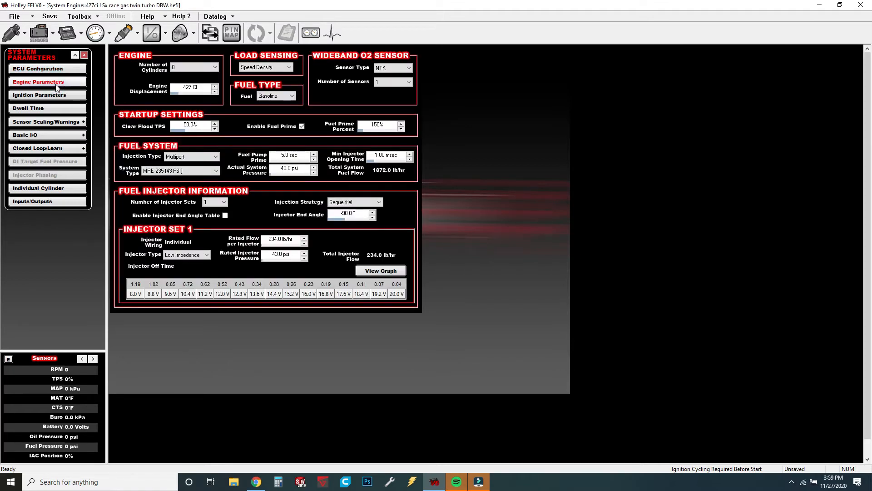
double_click(186, 92)
type("388")
left_click(285, 96)
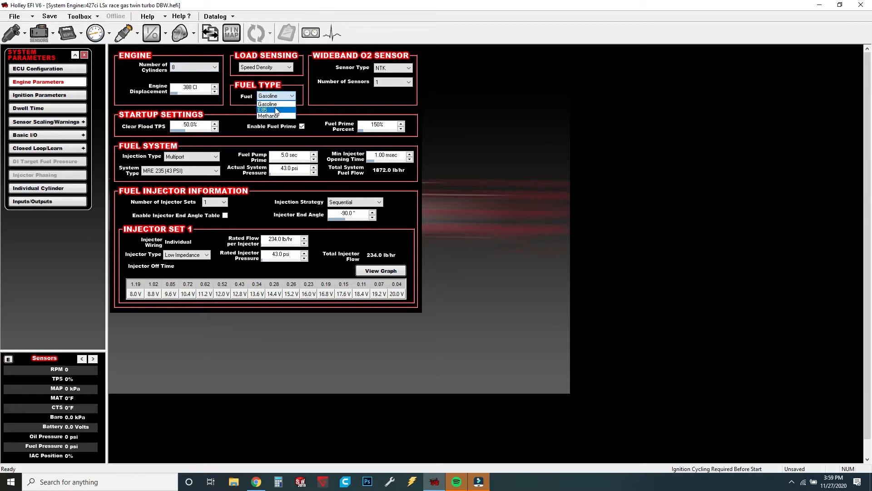
left_click(285, 105)
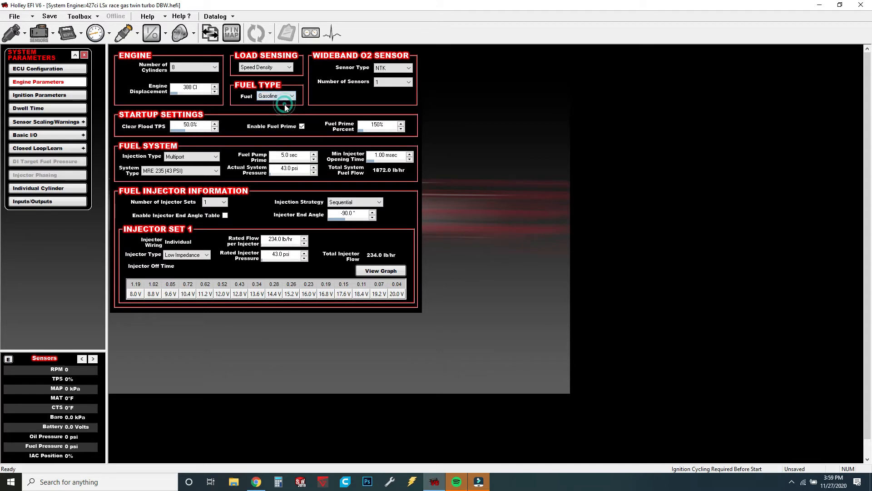
- Select Speed Density load sensing with automatic update of the base tables, and set the wideband O2 sensor type to Bosch
left_click(279, 67)
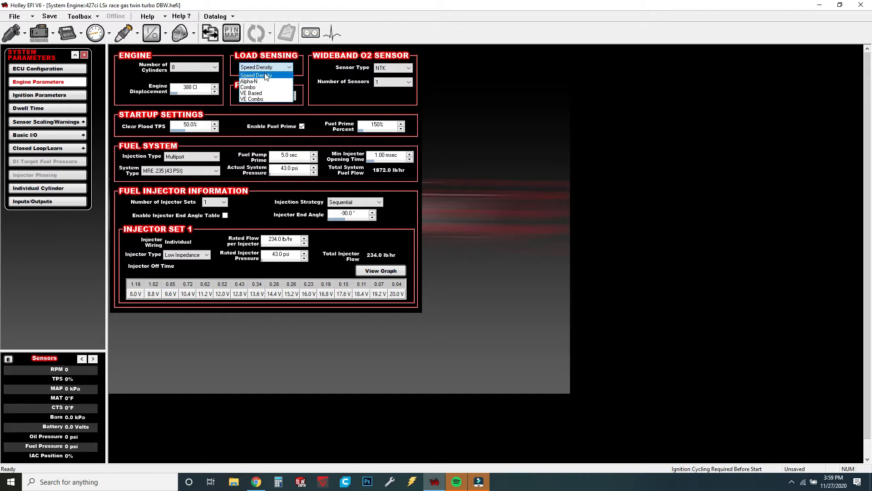
left_click(266, 76)
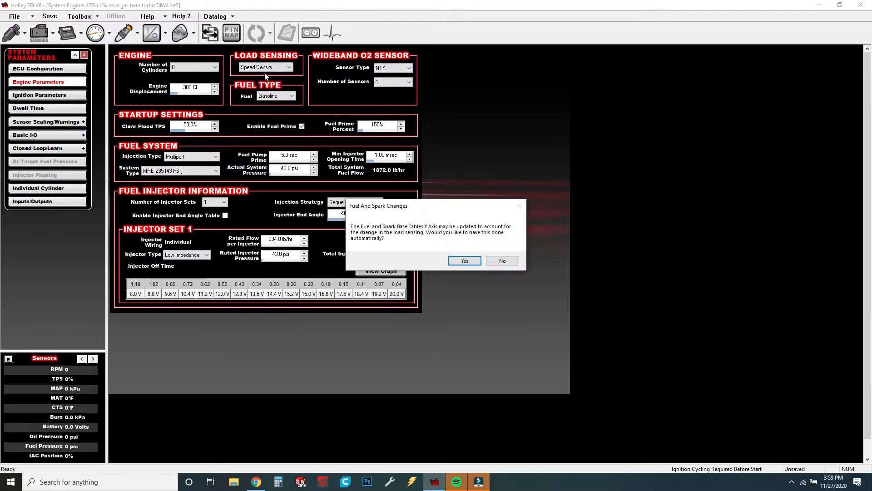
left_click(469, 259)
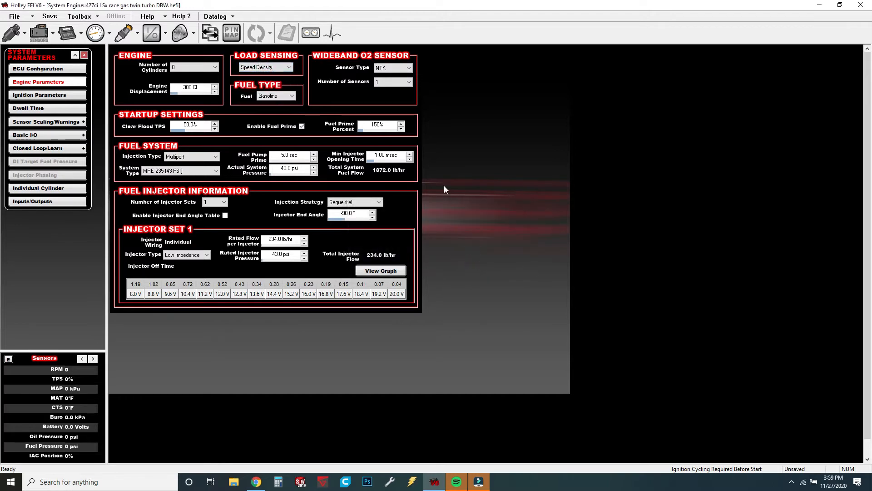
left_click(407, 68)
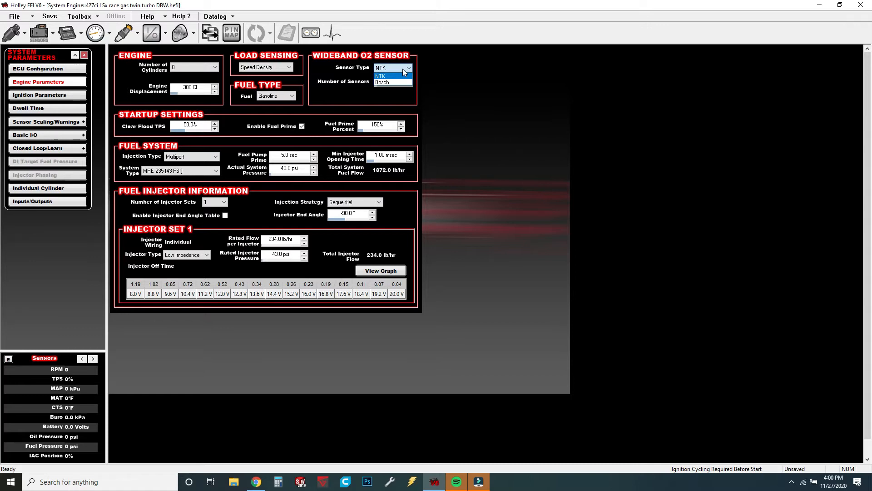
left_click(394, 84)
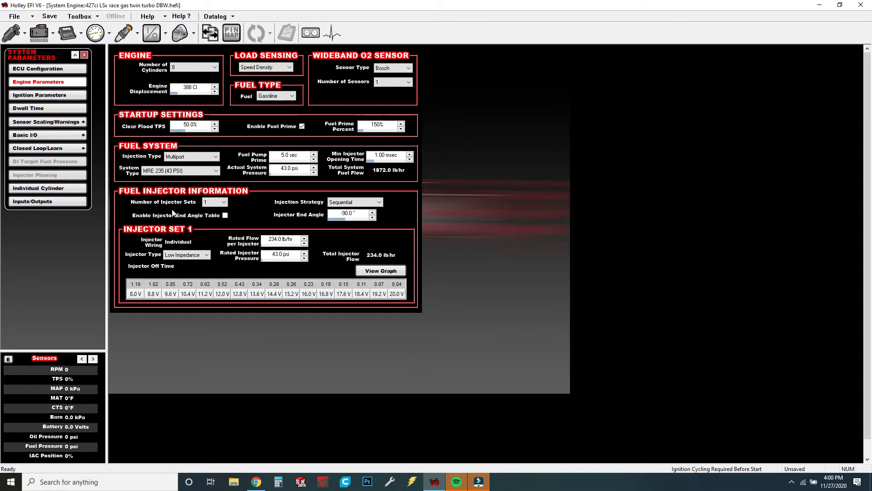
- Set the fuel system type to 220LB Holley 522-228 (60 PSI)
left_click(207, 171)
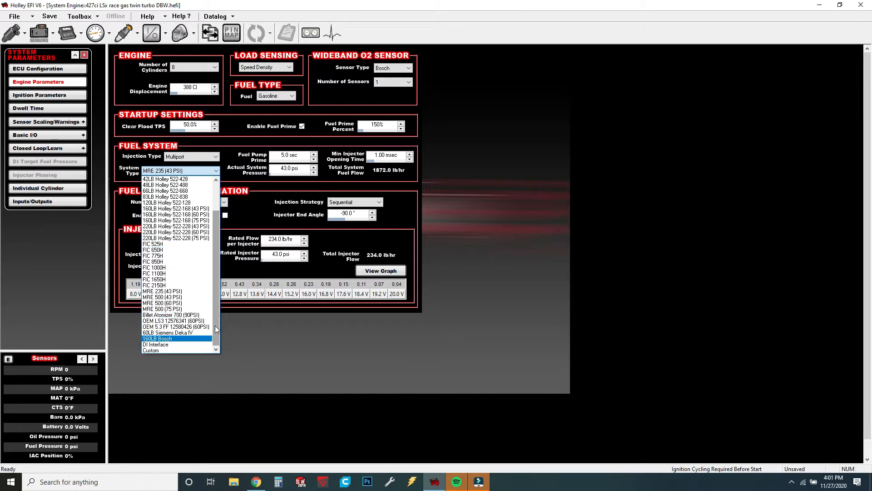
left_click_drag(214, 326, 216, 280)
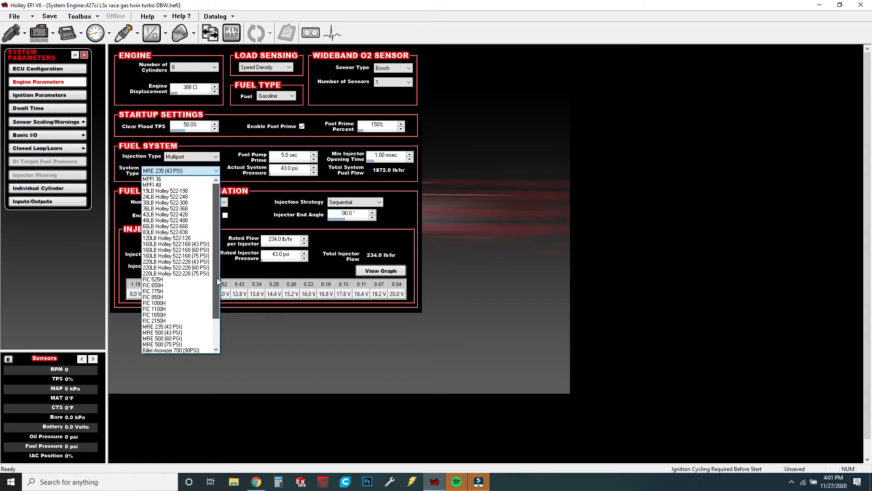
left_click(169, 268)
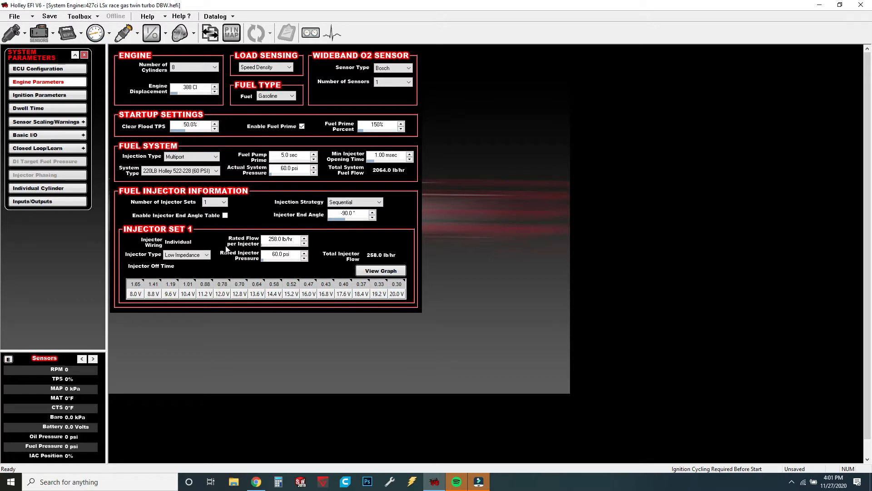
- Set the injector type to High Impedance and keep the number of injector sets at 1
left_click(188, 254)
left_click(190, 264)
left_click(215, 203)
left_click(214, 210)
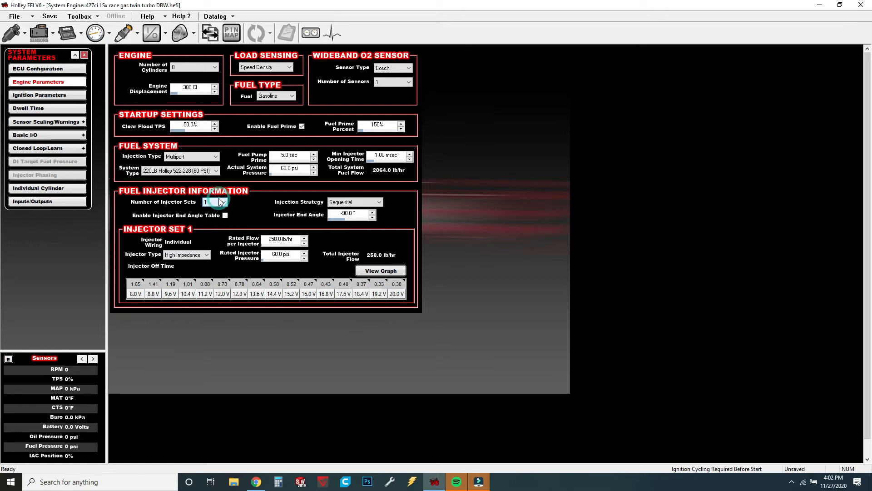
- Set the ignition type to GM LSx 58 tooth in the ignition parameters
left_click(68, 96)
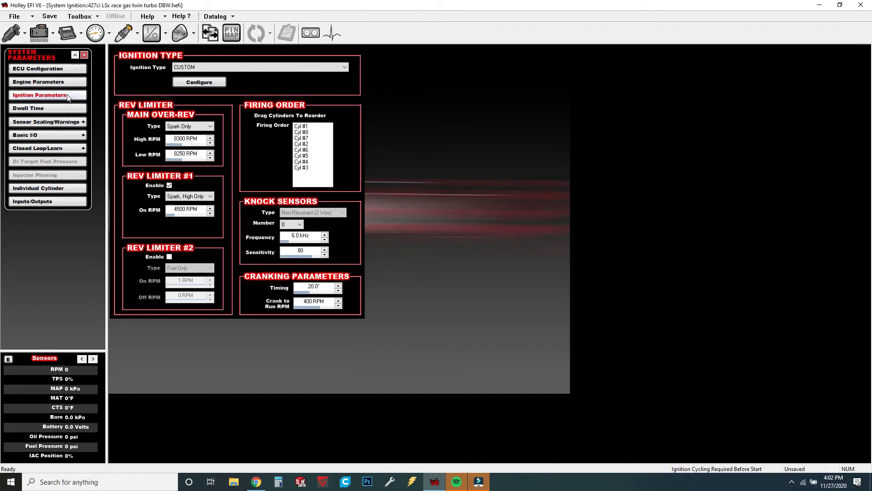
left_click(233, 68)
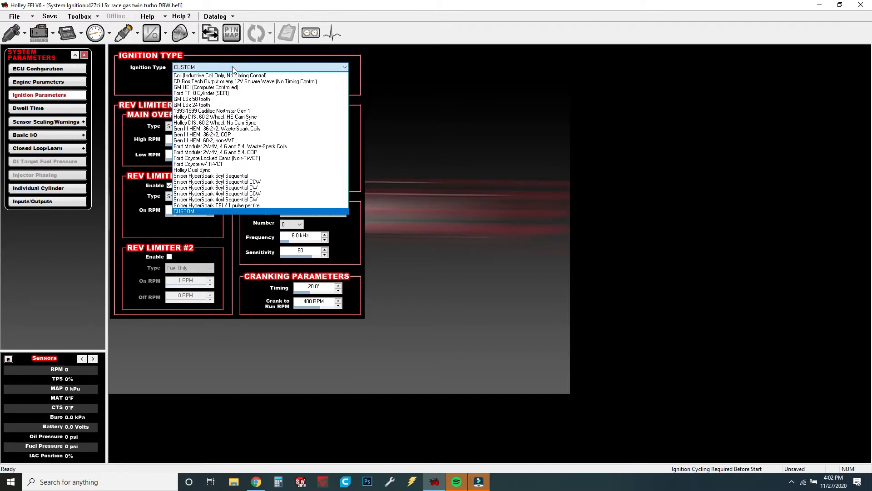
left_click(210, 100)
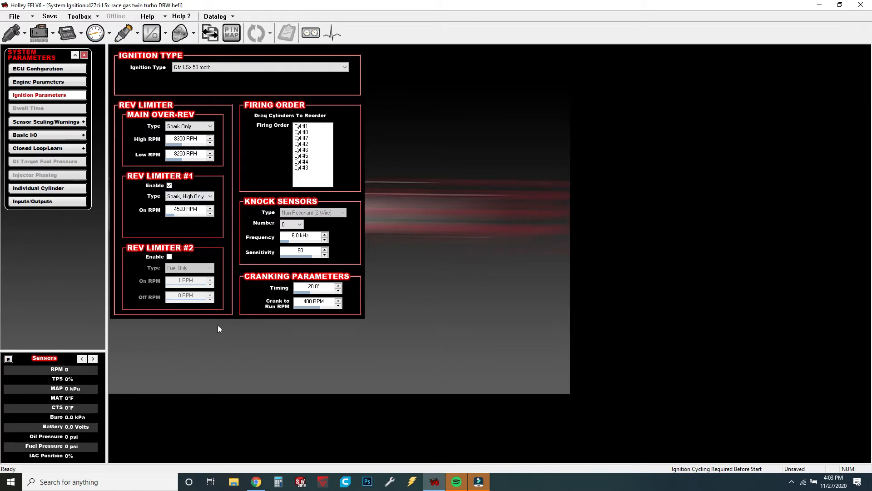
- Set the ignition type to CUSTOM and review its crank, cam and output configuration and the ignition dwell time table
left_click(229, 67)
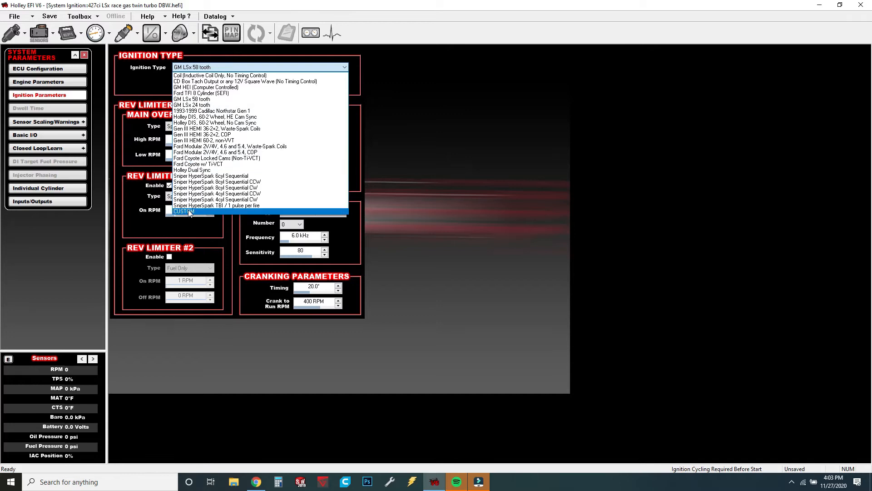
left_click(188, 211)
left_click(195, 83)
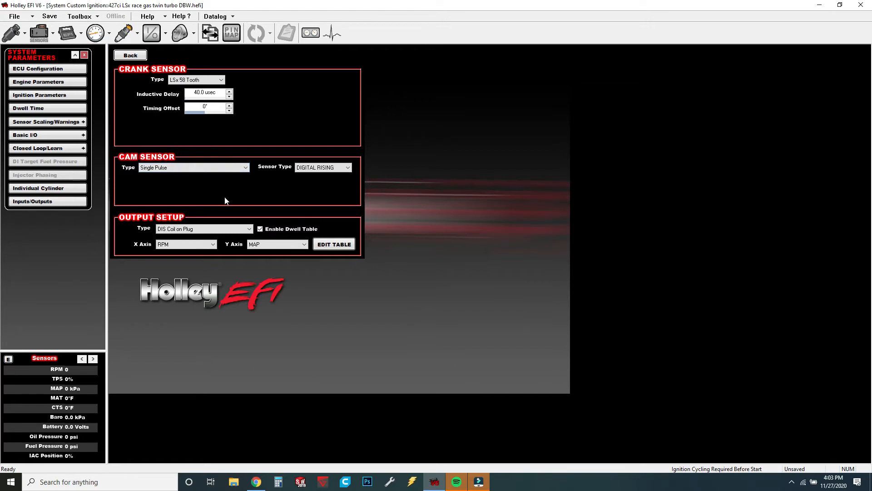
left_click(333, 244)
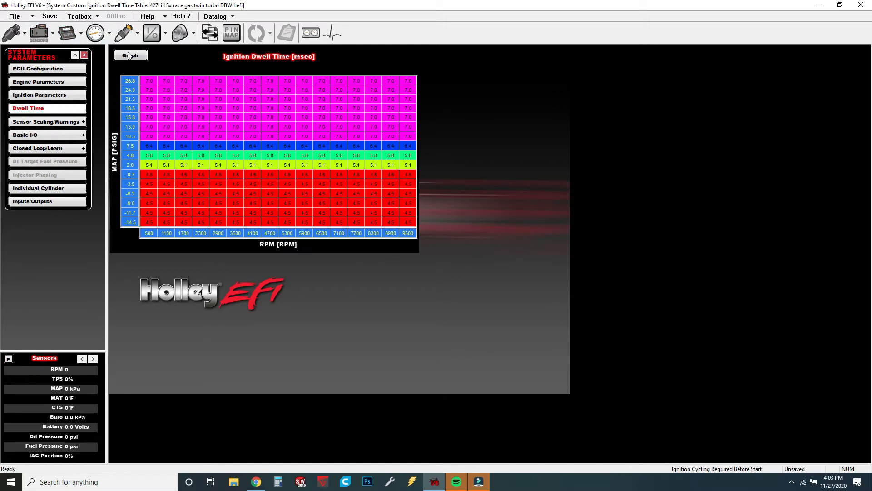
left_click(57, 96)
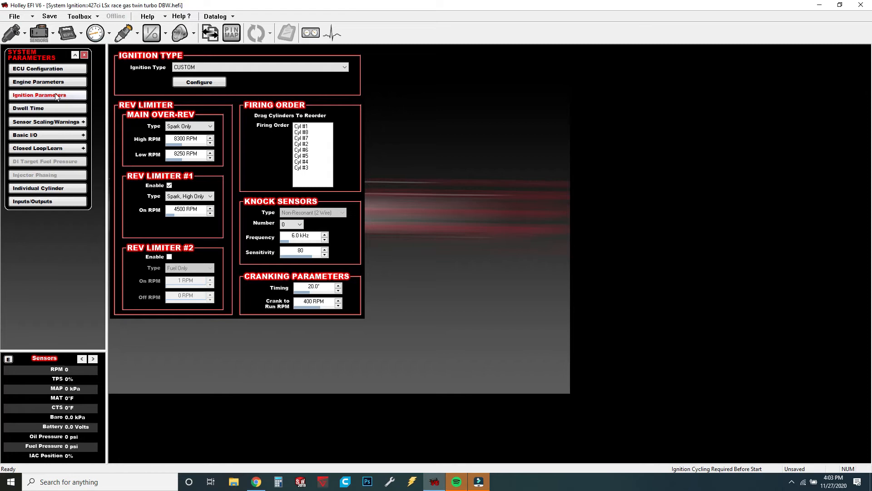
- Set the ignition type back to GM LSx 58 tooth in the ignition parameters
left_click(270, 68)
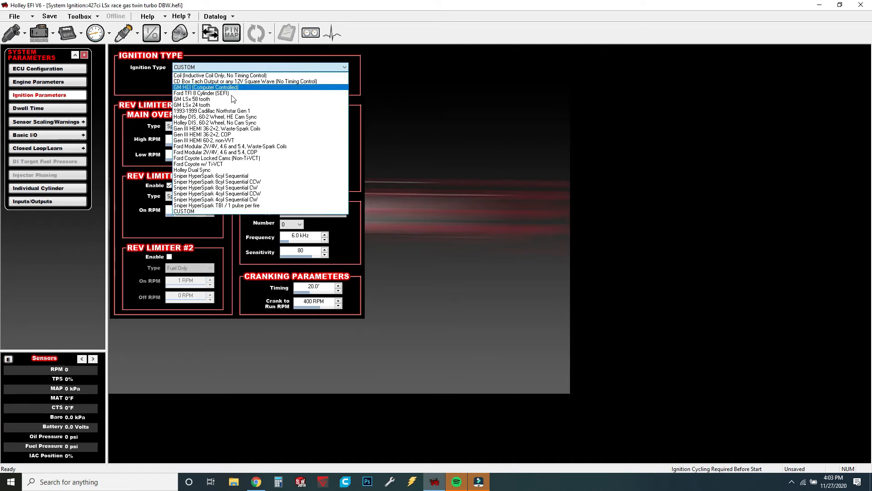
left_click(214, 100)
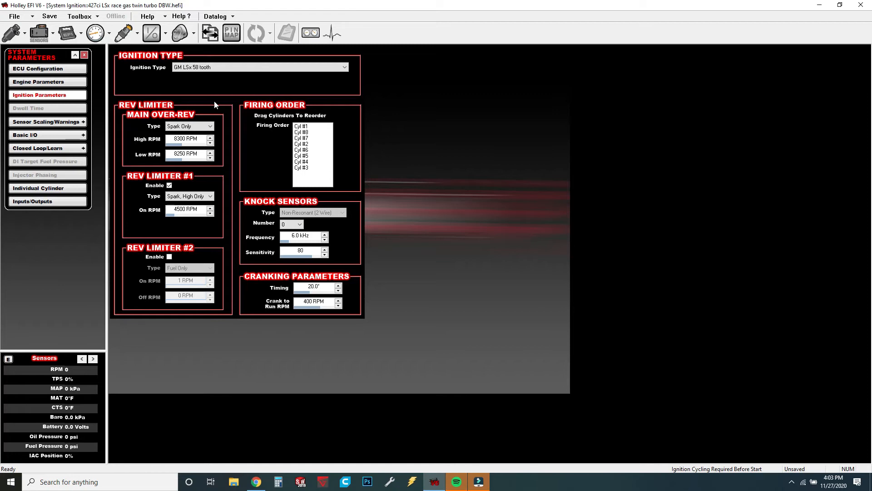
- Review the sensor scaling and warning settings for the RPM, oil and CTS channels
left_click(52, 121)
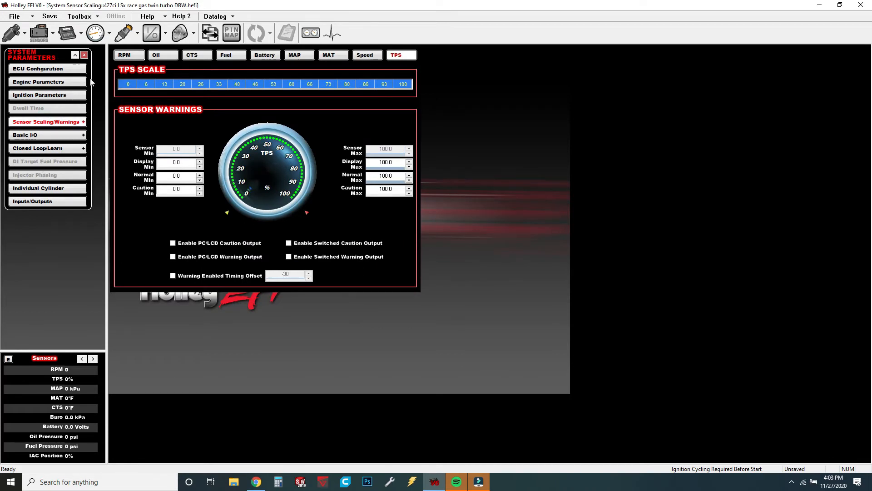
left_click(124, 56)
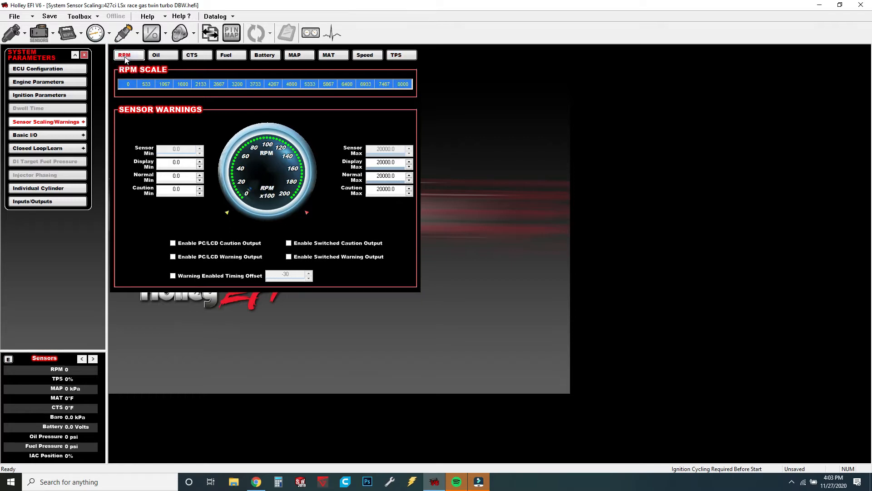
left_click(169, 58)
left_click(200, 60)
left_click(497, 258)
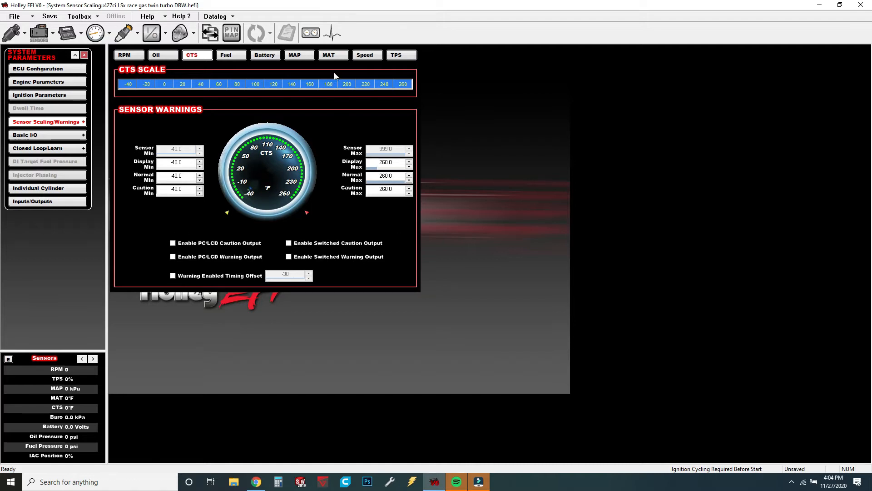
- Review the basic fan, fuel pump and air conditioning settings, and examine the closed loop and learn parameters with their compensation limits
left_click(53, 138)
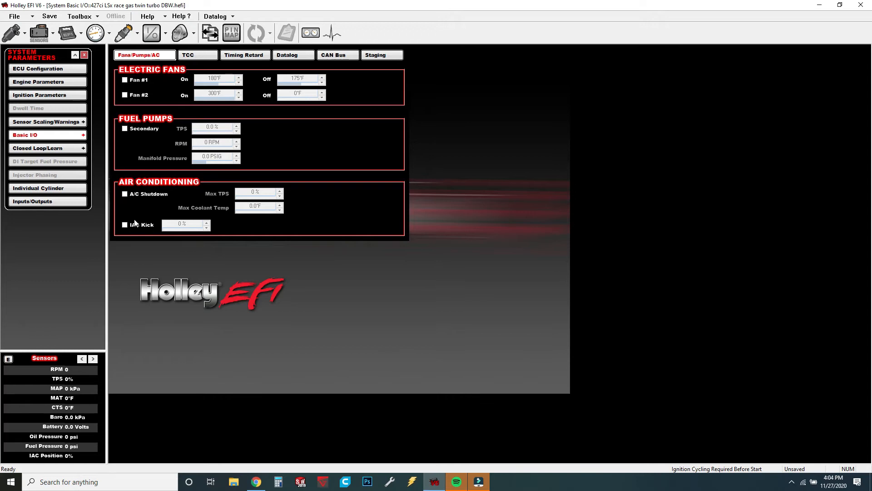
left_click(39, 151)
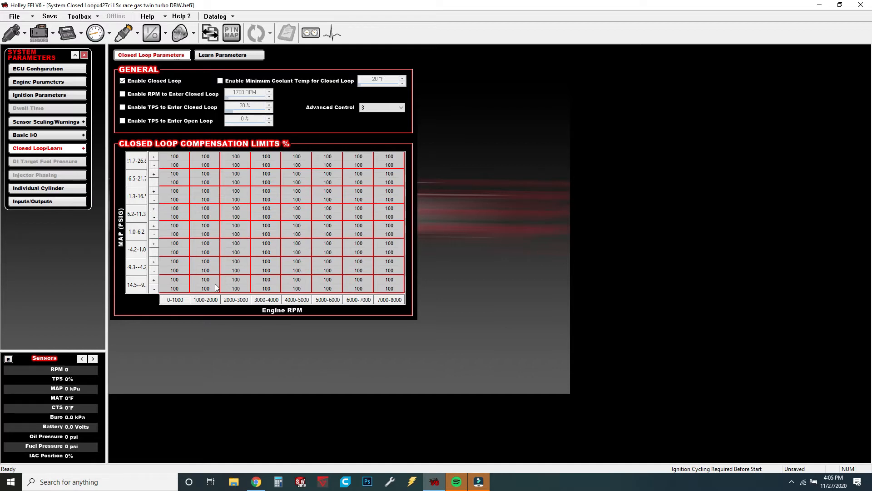
left_click(219, 55)
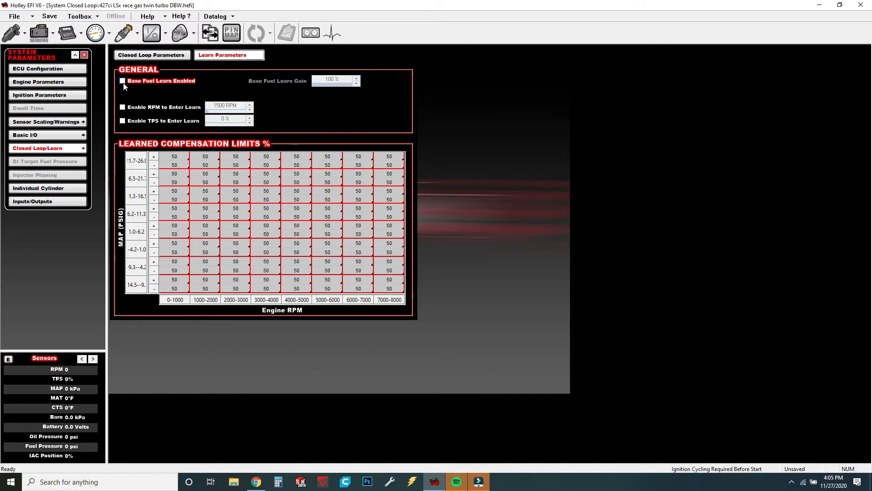
left_click(144, 54)
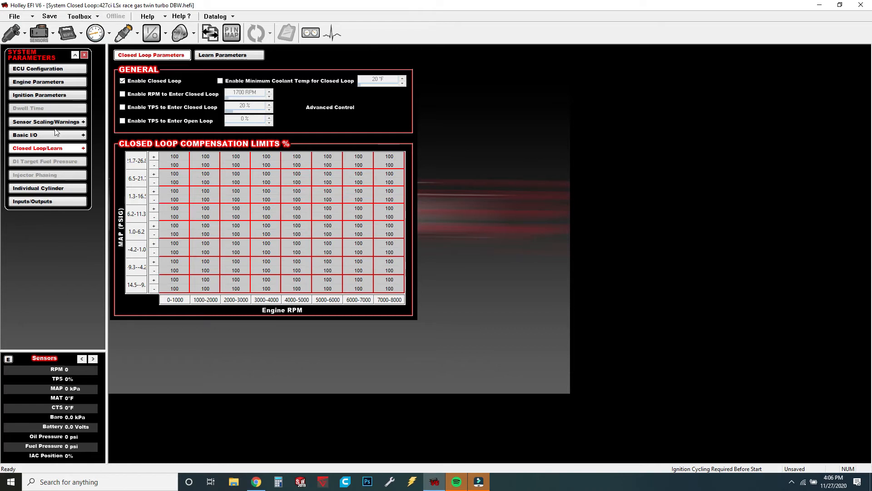
- Open the global file Base Dom File9.hefi, discarding the changes to the 427ci LSx race gas twin turbo DBW calibration
left_click(31, 18)
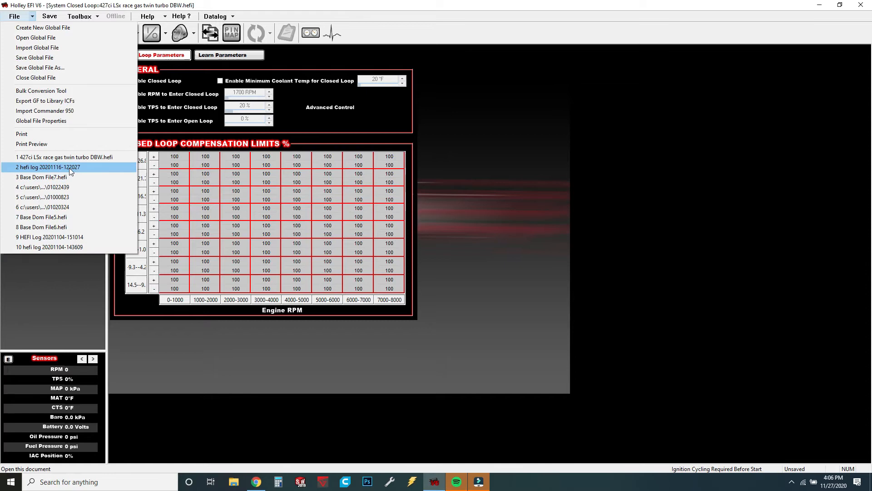
left_click(44, 36)
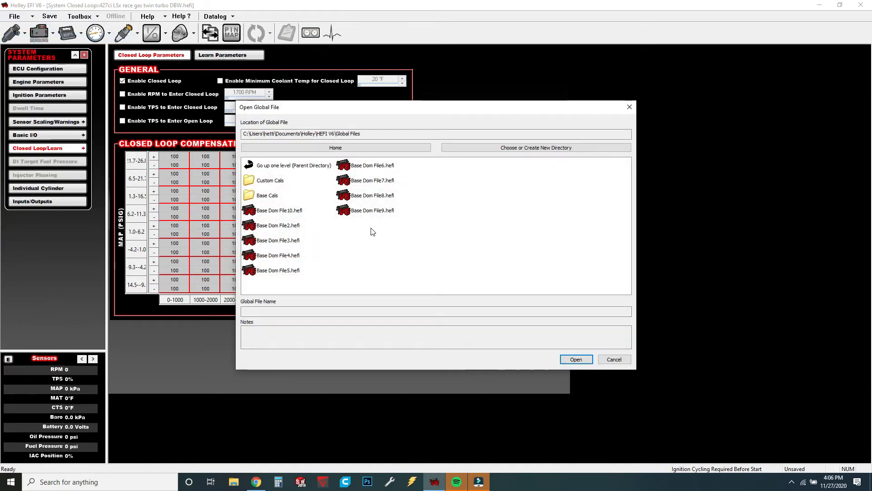
left_click(378, 211)
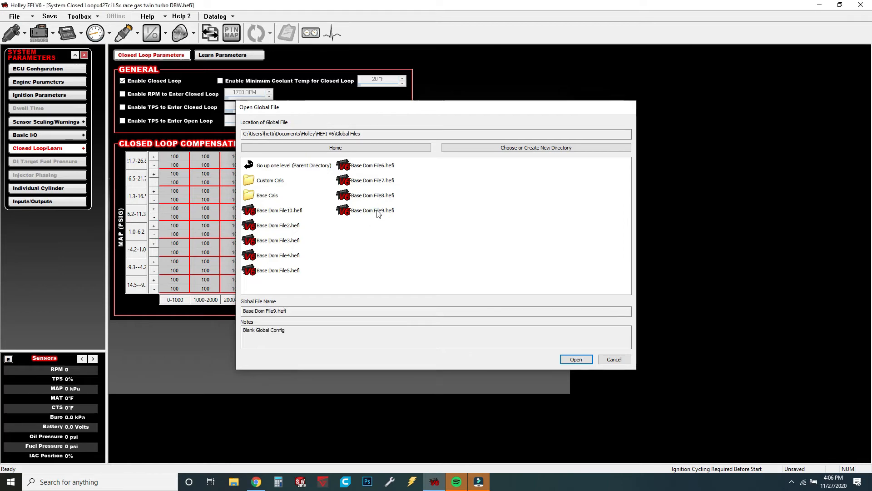
double_click(377, 212)
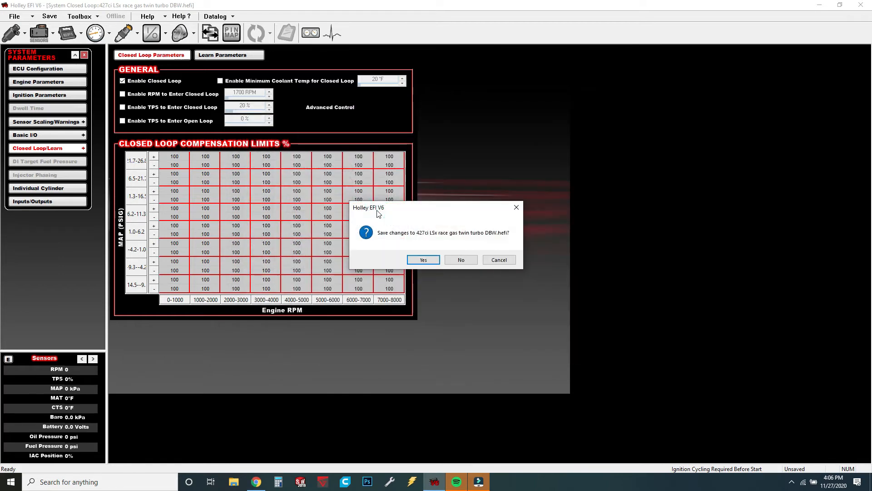
left_click(460, 260)
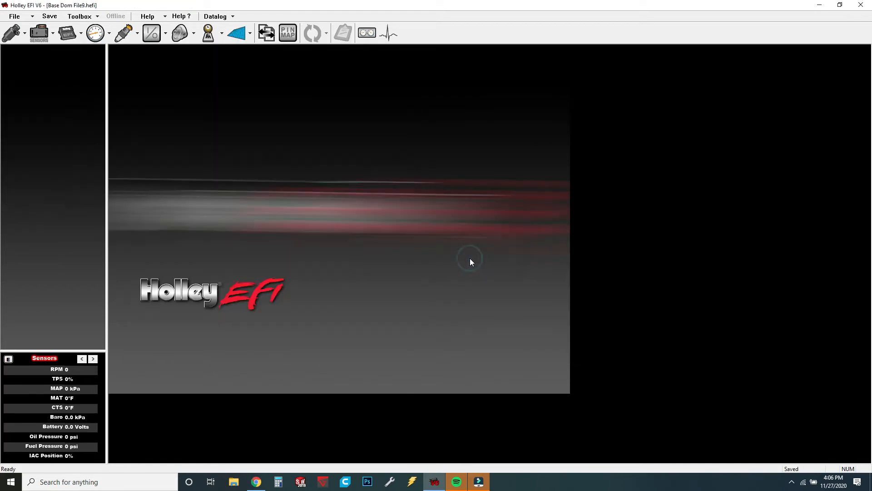
- Review the Base Dom File9 calibration's engine and ignition parameters and its basic I/O settings, including staging
left_click(66, 36)
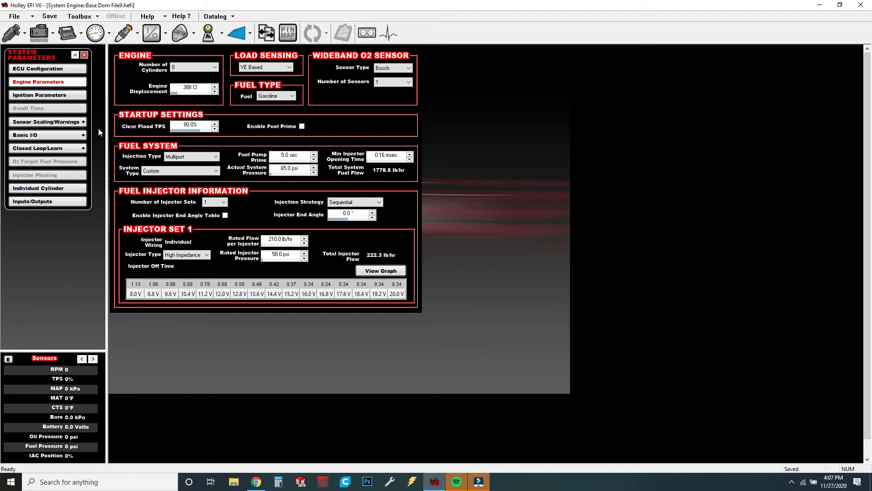
left_click(65, 96)
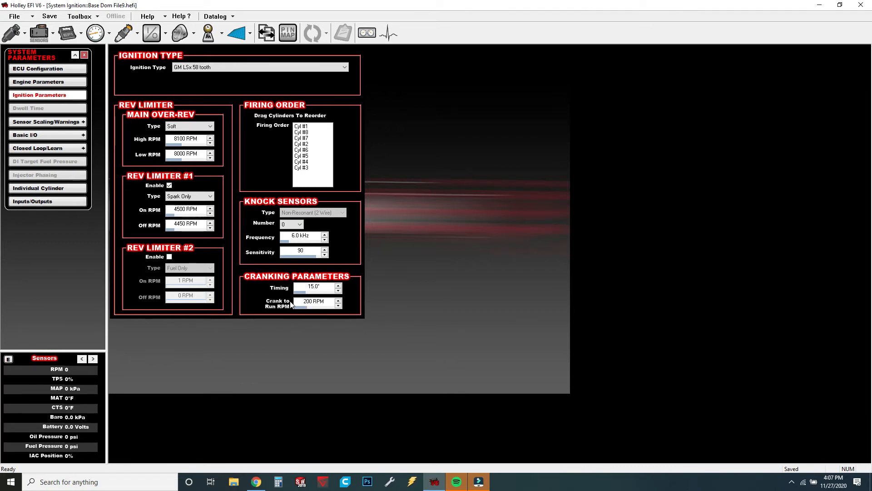
left_click(40, 135)
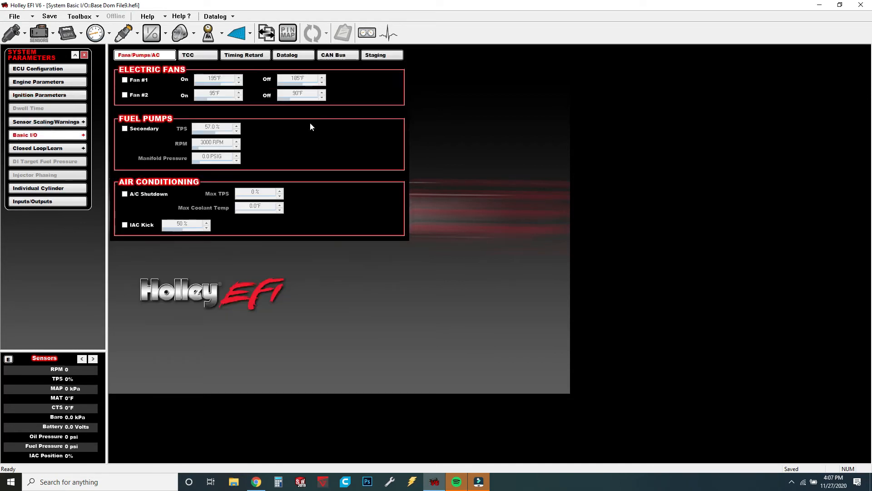
left_click(380, 57)
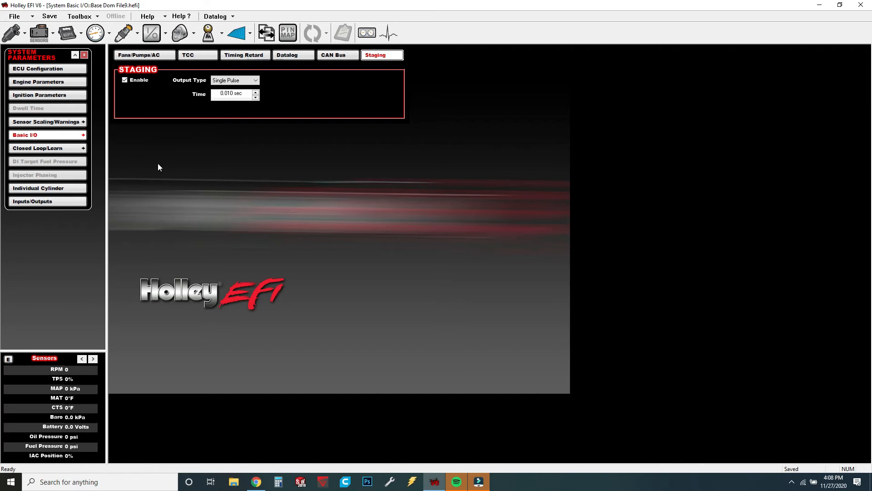
- Examine the closed loop and learn compensation limits, the individual cylinder corrections and the system input and output assignments
left_click(60, 148)
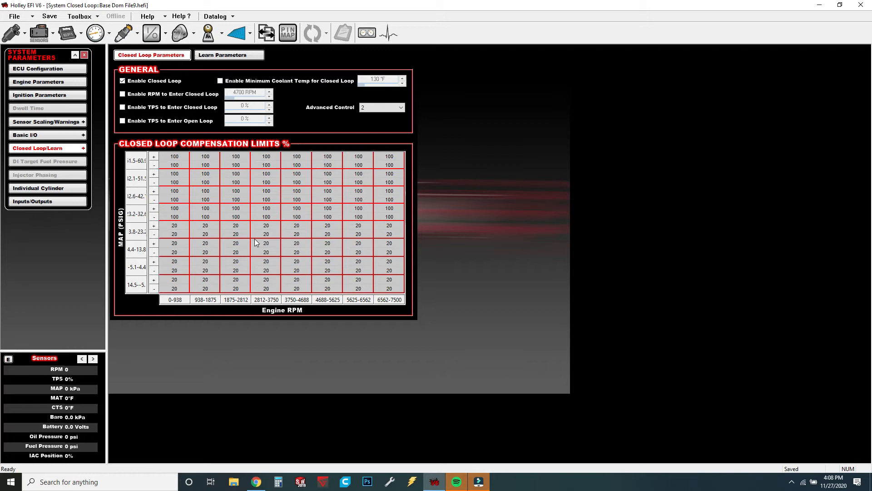
left_click(239, 56)
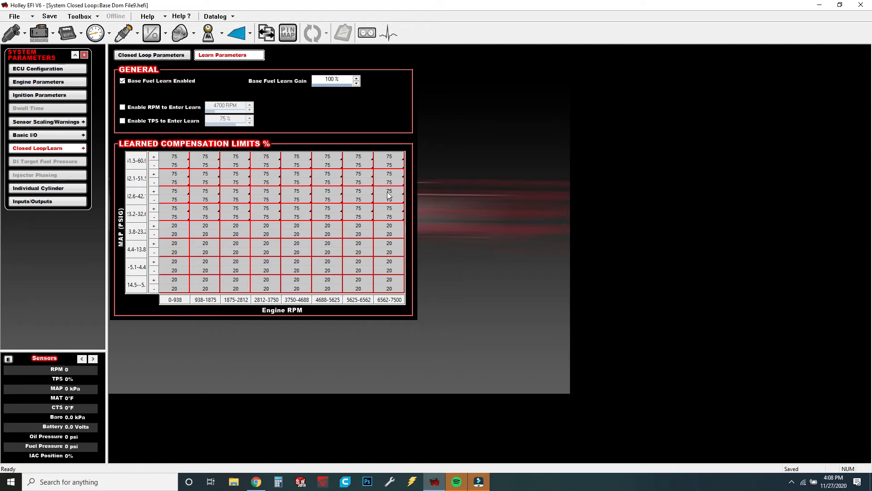
left_click(47, 191)
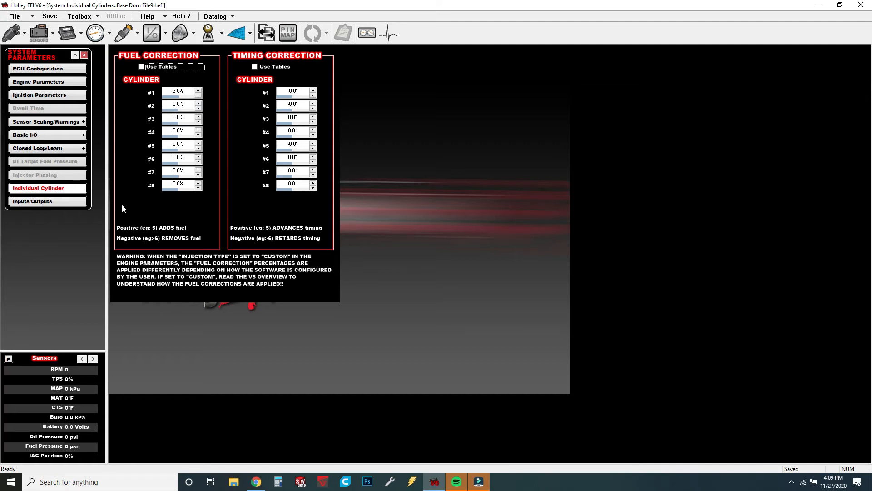
left_click(52, 205)
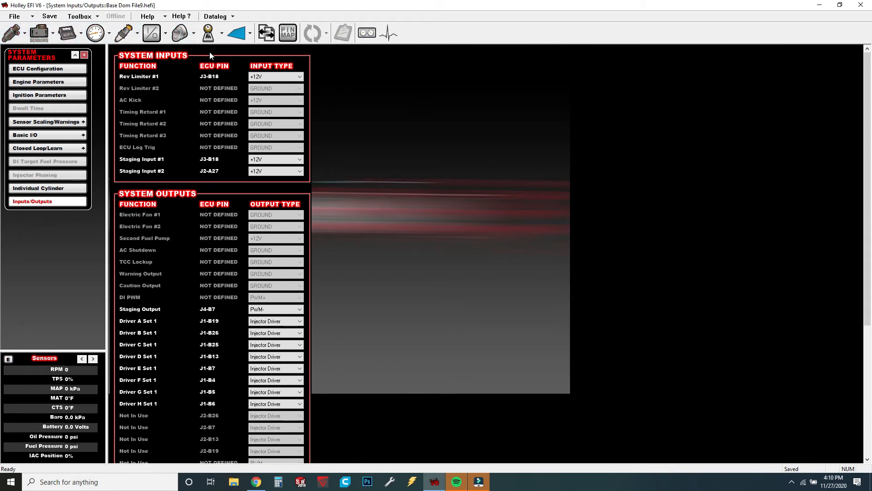
- Add the individual config Base - Single State Wet Progressive.nitrous from the Nitrous library folder to the calibration
left_click(93, 17)
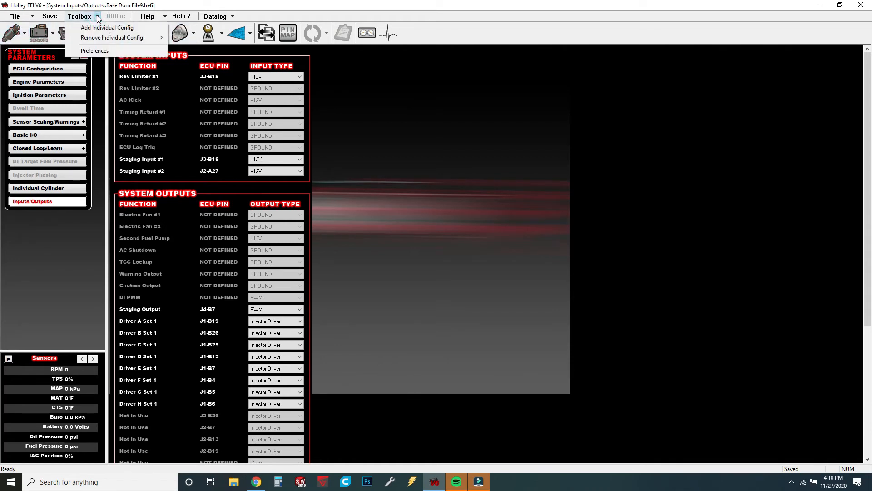
left_click(99, 28)
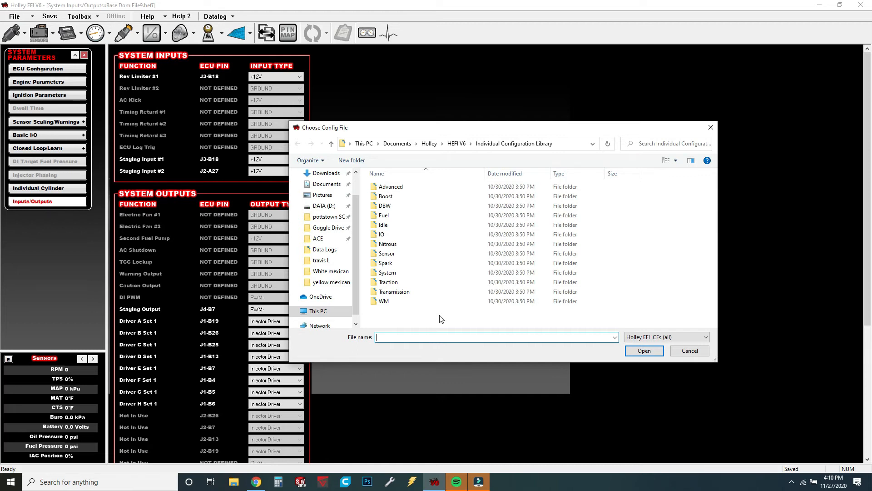
double_click(390, 244)
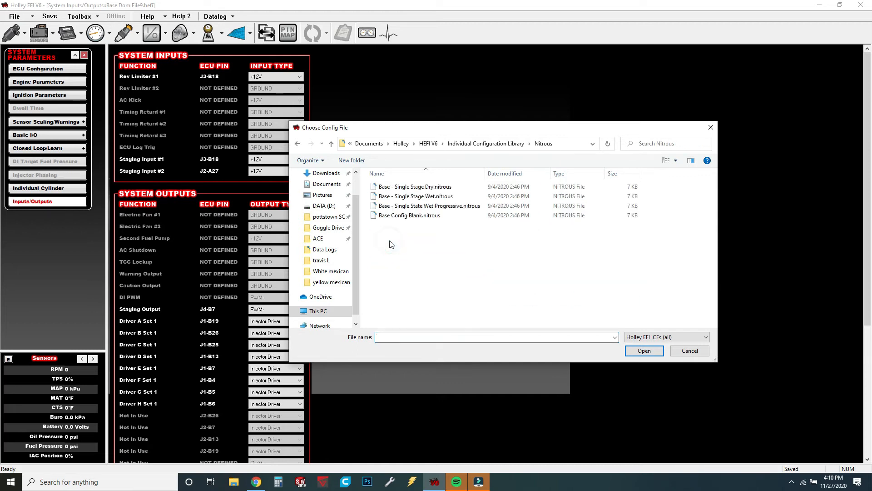
double_click(452, 207)
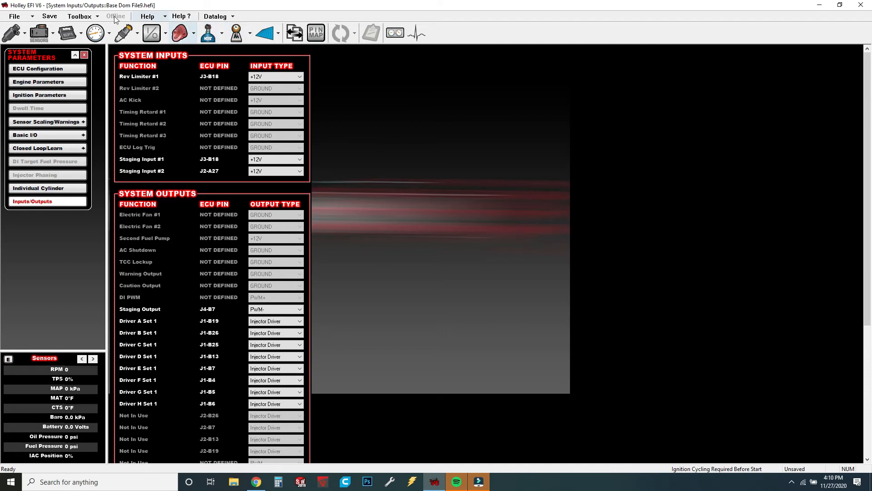
- Remove the Nitrous individual config from the calibration
left_click(90, 19)
mouse_move(96, 36)
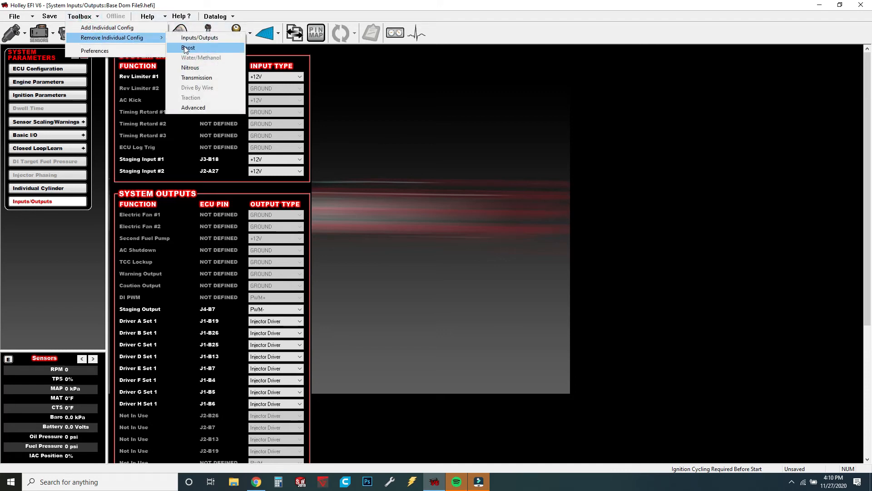
left_click(199, 70)
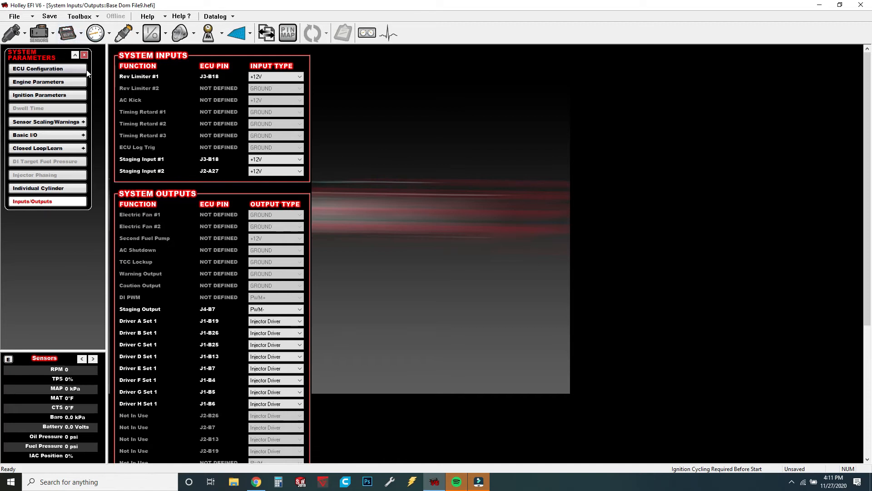
- Review the MAP, CTS, MAT, oil pressure and fuel pressure sensor setups, including the available fuel pressure sensor types
left_click(37, 33)
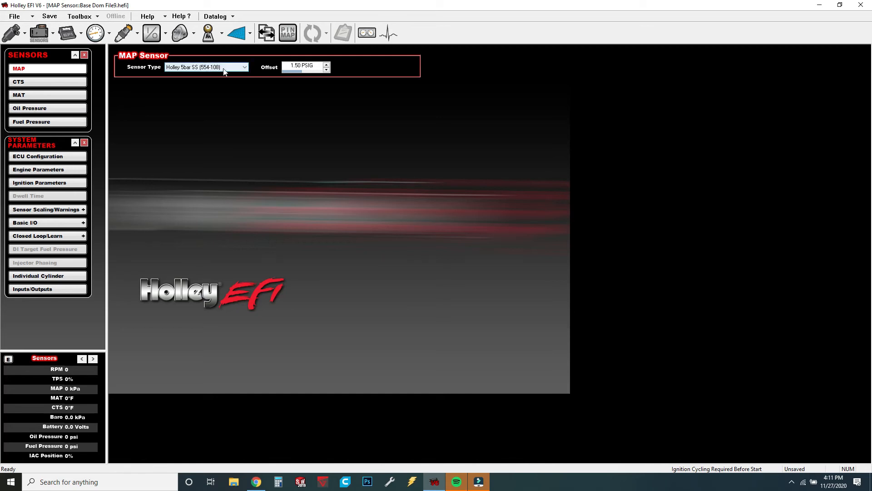
left_click(60, 84)
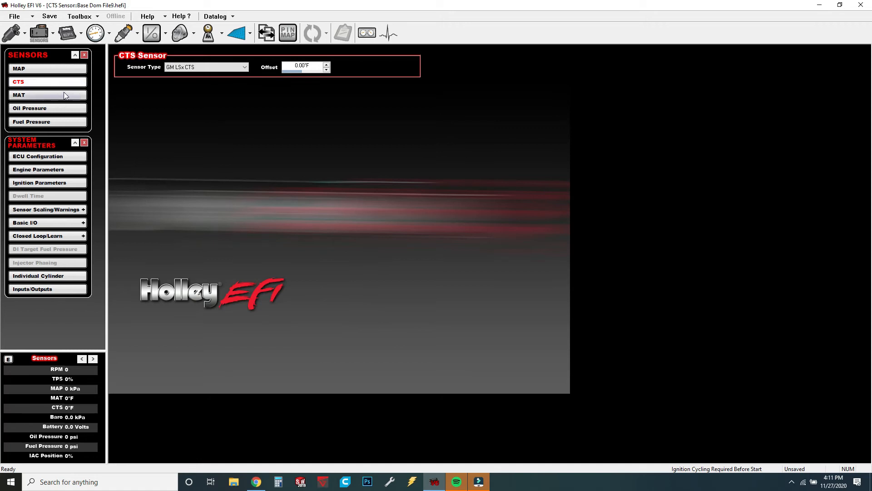
left_click(64, 95)
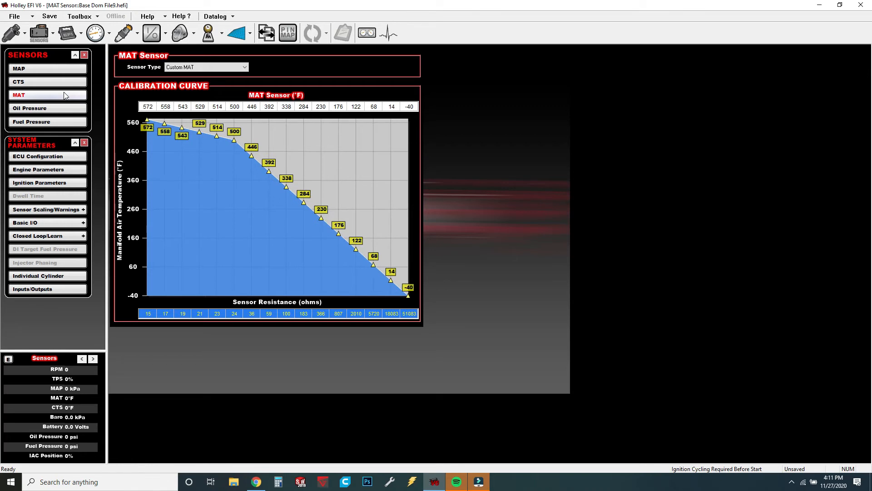
left_click(63, 110)
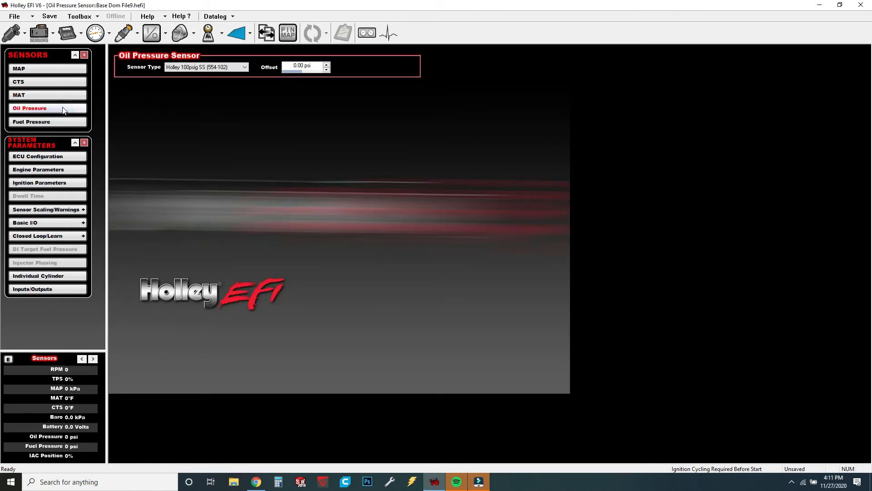
left_click(64, 121)
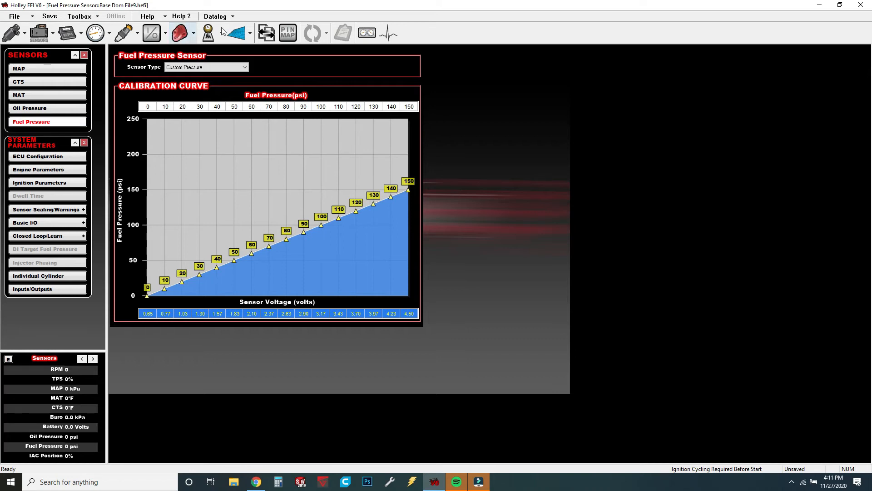
left_click(246, 67)
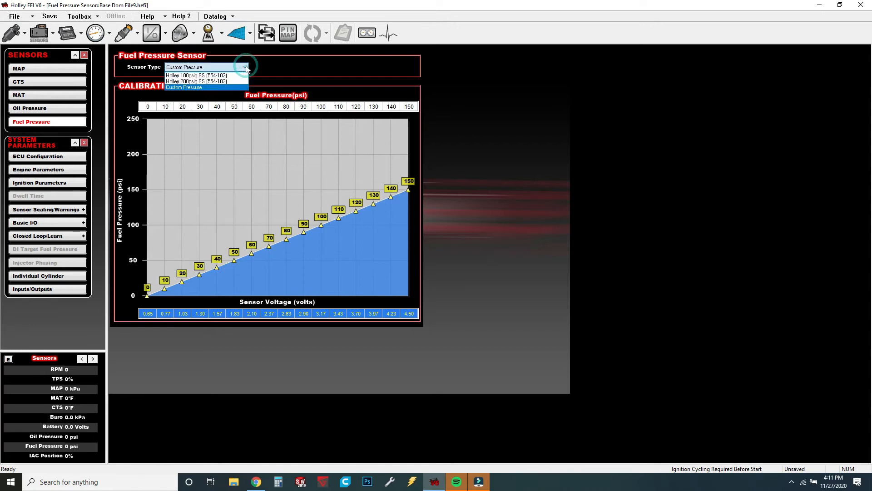
left_click(286, 65)
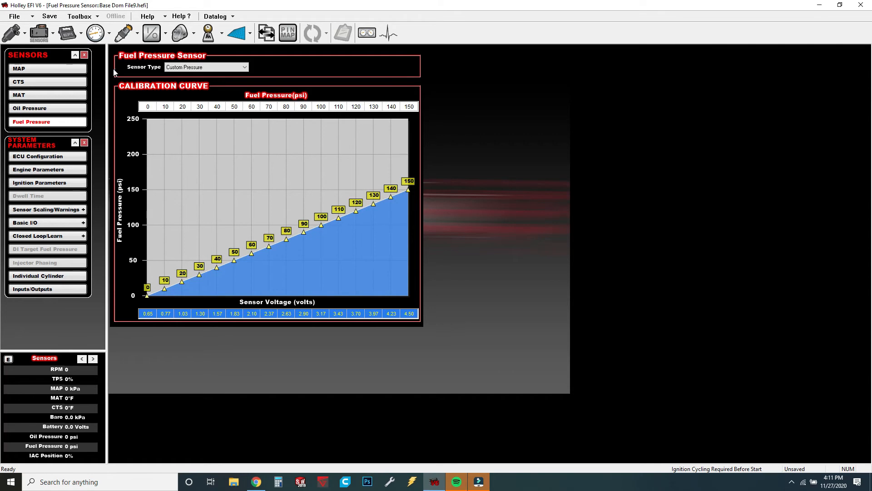
- Examine the base fuel table, the fuel graph, the Learn Table and the Target Air/Fuel Ratio table
left_click(15, 37)
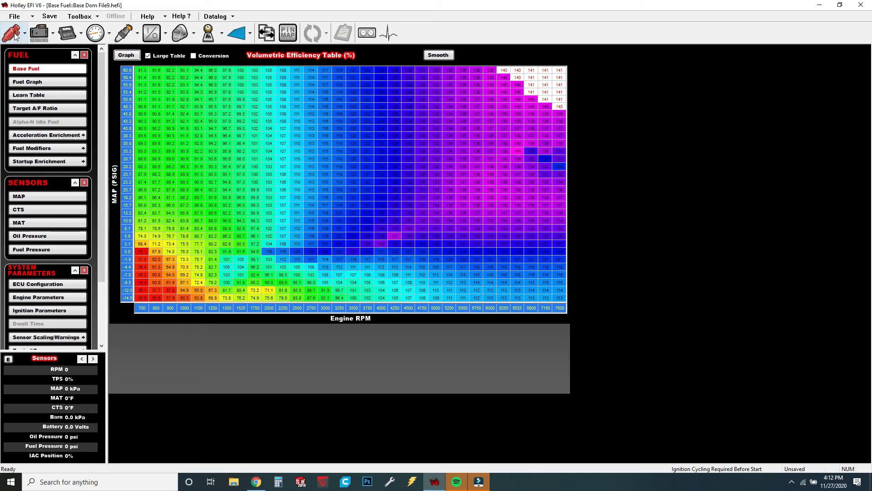
left_click(54, 83)
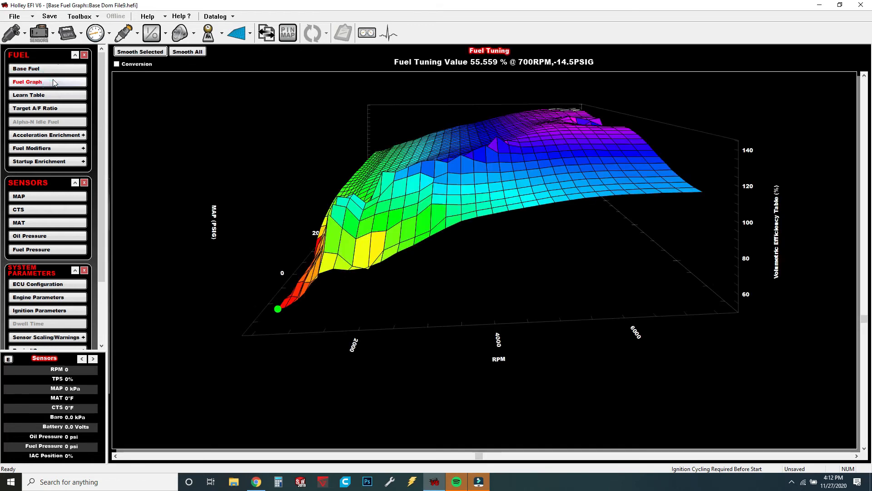
left_click(64, 96)
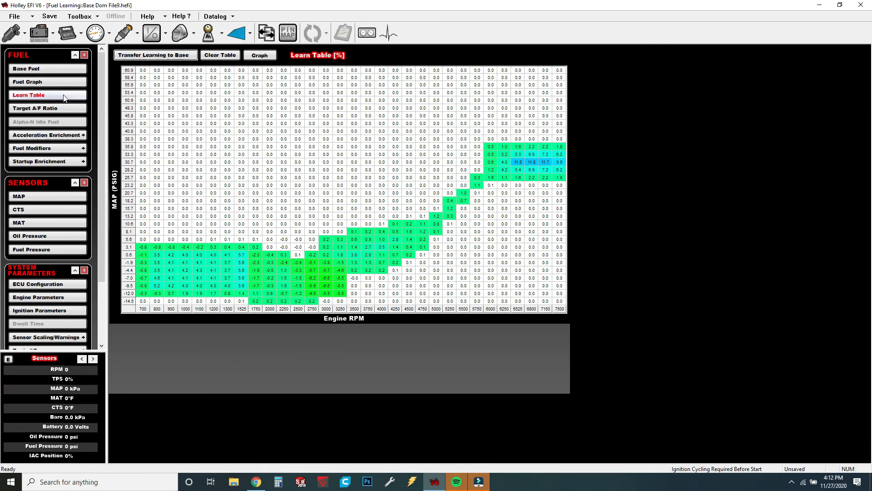
left_click(62, 110)
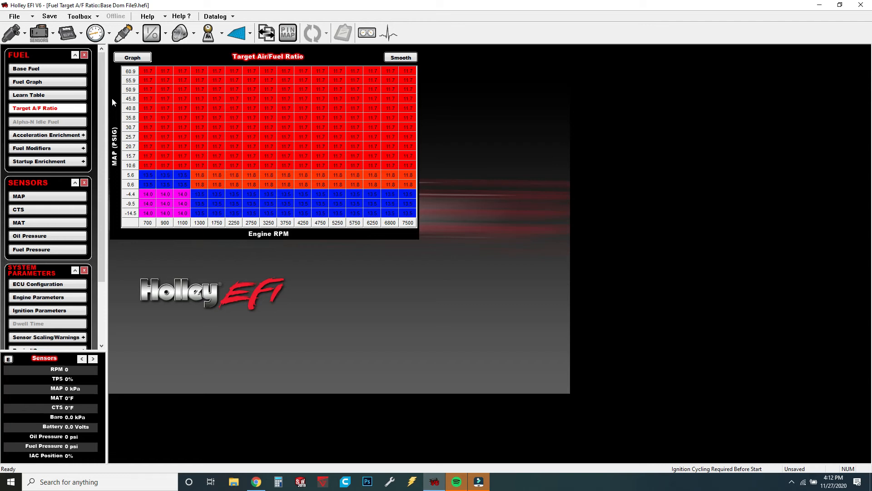
left_click(66, 95)
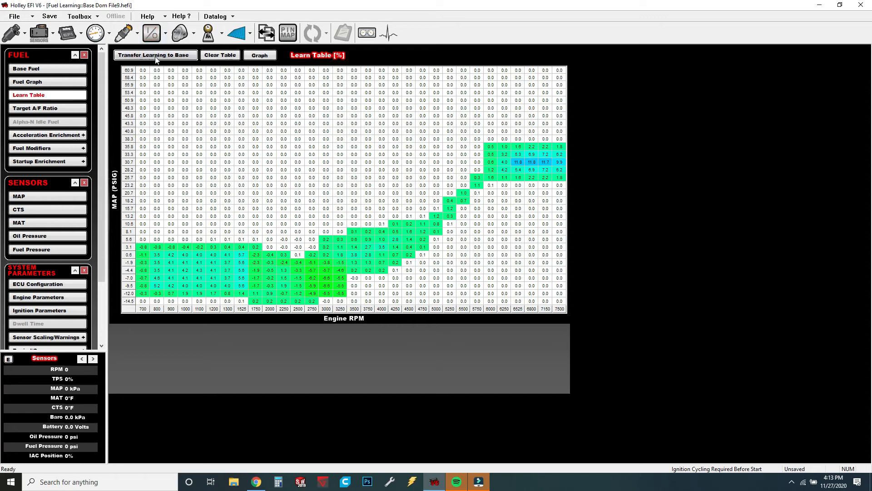
- Smooth the entire Volumetric Efficiency table five times and check the smoothed surface in the fuel graph
left_click(55, 69)
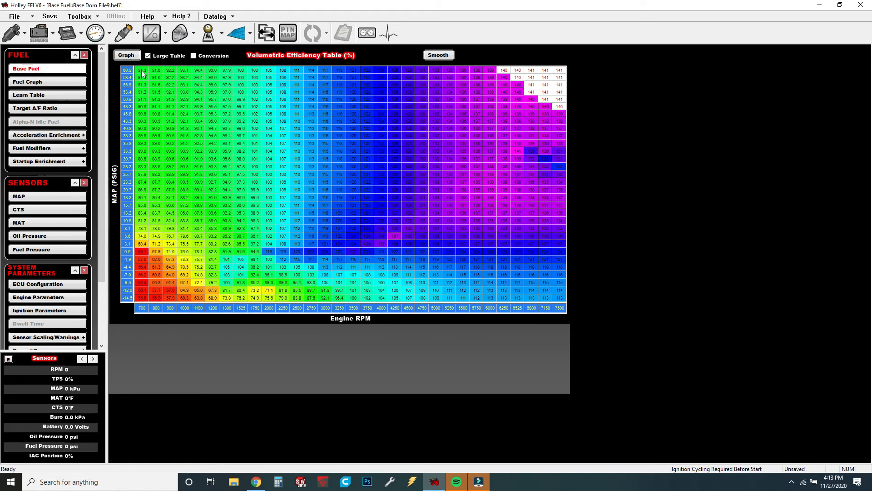
left_click_drag(142, 70, 565, 268)
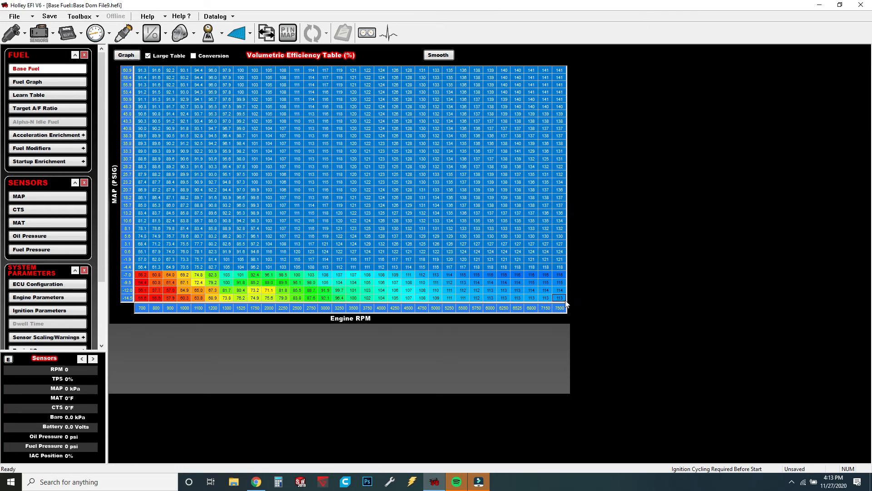
left_click_drag(566, 322, 566, 318)
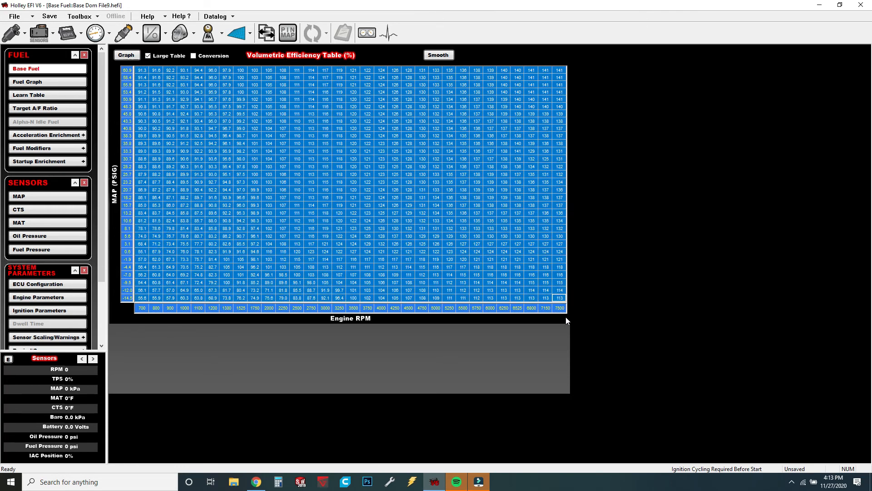
left_click(443, 56)
left_click(443, 55)
left_click(443, 56)
left_click(443, 55)
left_click(442, 55)
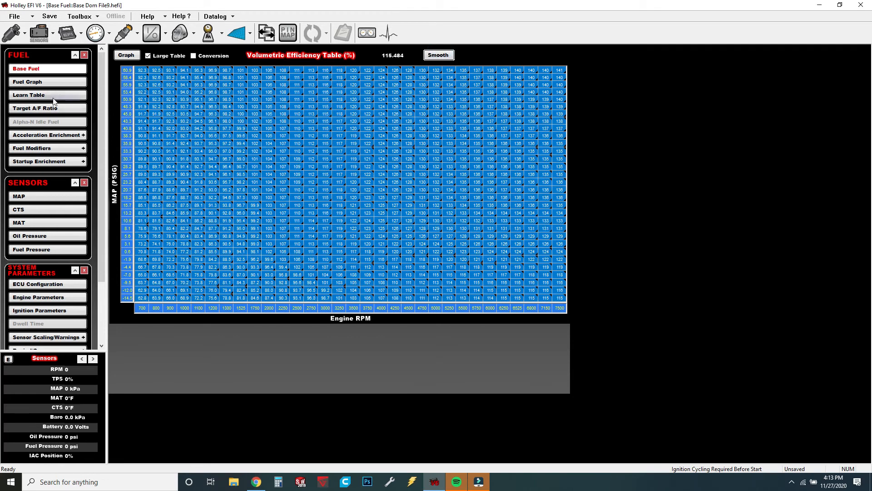
left_click(54, 87)
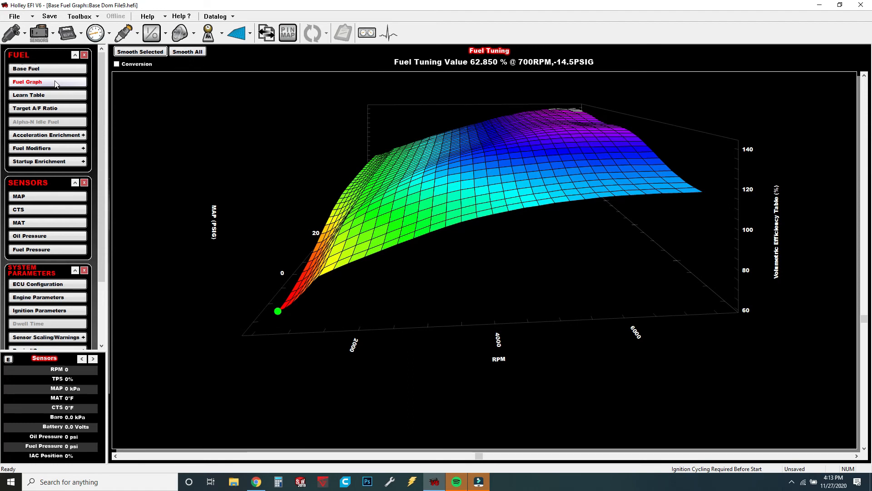
left_click(56, 71)
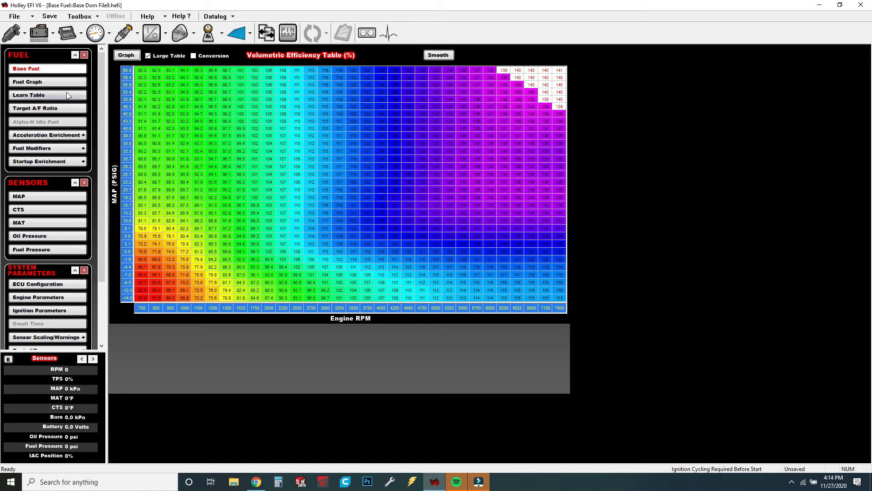
- Review the acceleration enrichment curve, the coolant temperature fuel modifiers and the cranking fuel curve
left_click(54, 137)
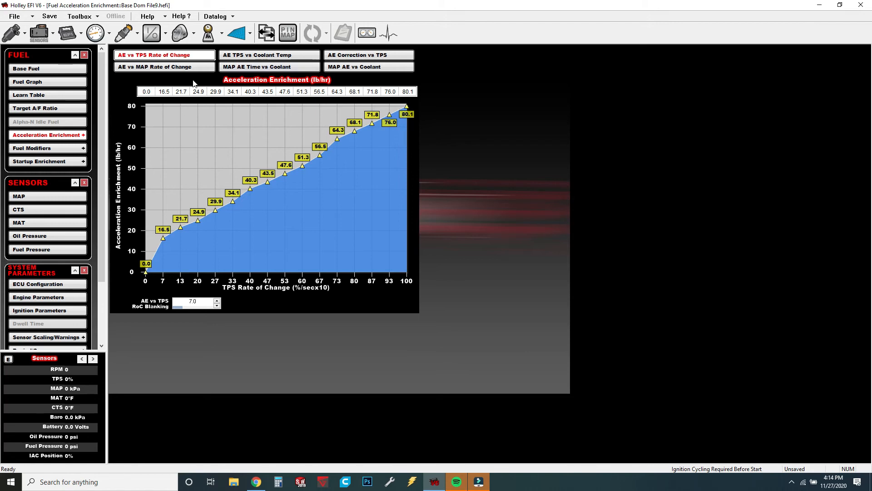
left_click(55, 149)
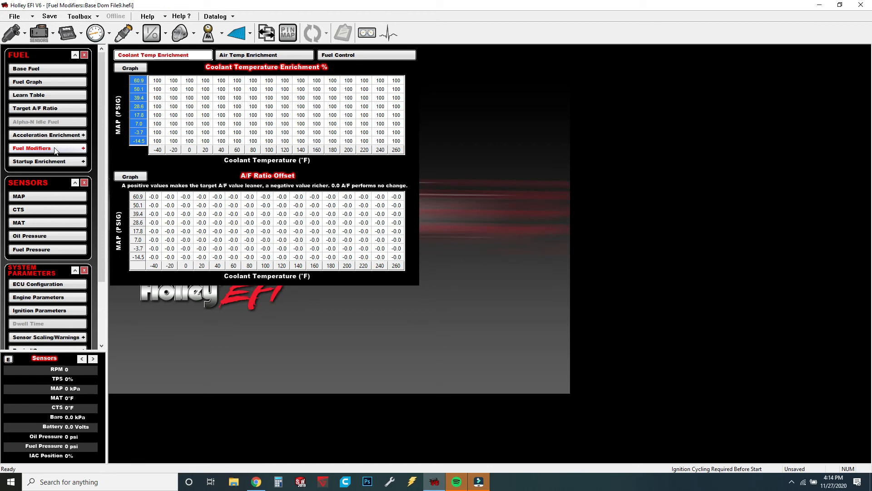
left_click(53, 163)
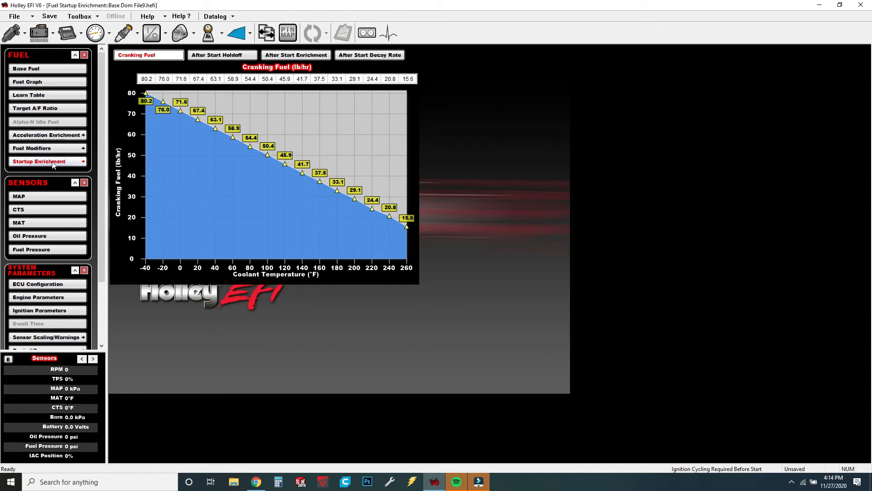
mouse_move(215, 130)
- Review the base spark timing table, the ESC parameters and the timing versus coolant temperature modifier
left_click(121, 33)
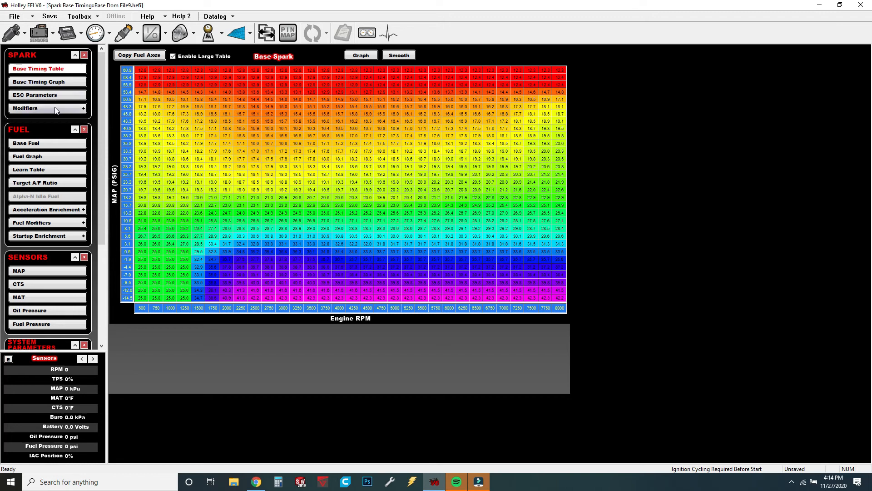
left_click(60, 95)
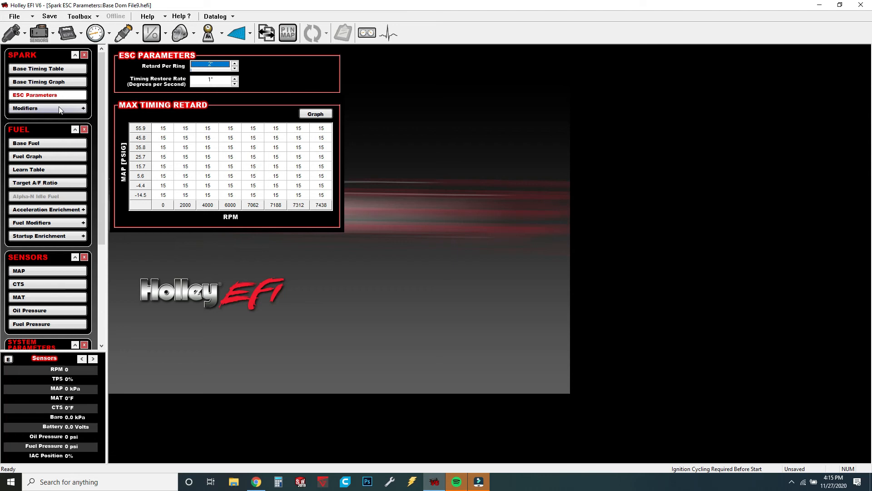
left_click(59, 110)
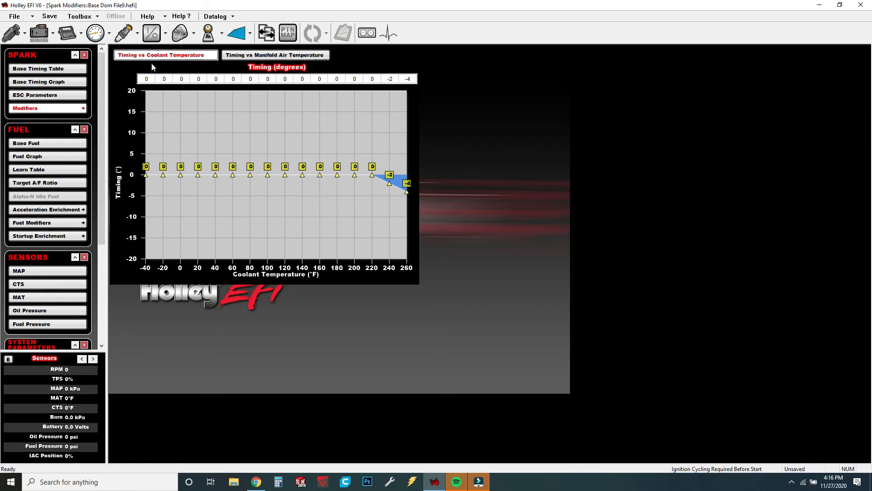
- Examine the configured inputs, the EGT 1 input settings, the outputs list and the warning and caution output assignments
left_click(155, 35)
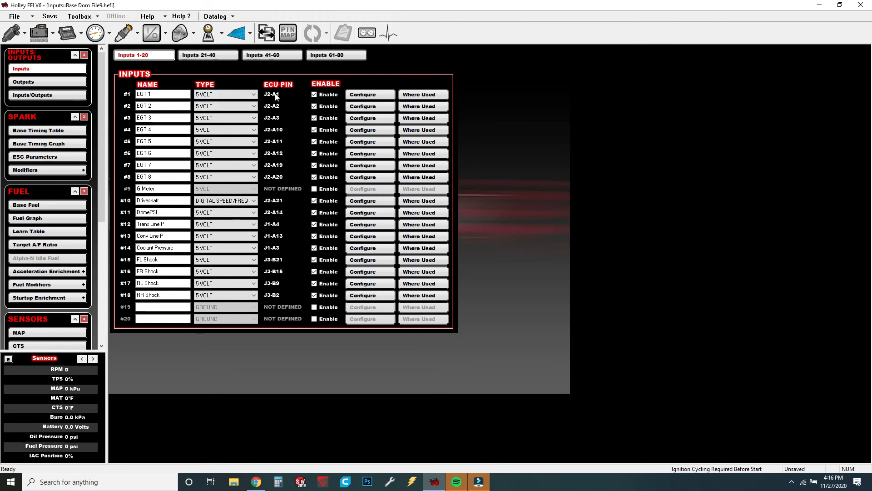
left_click(357, 94)
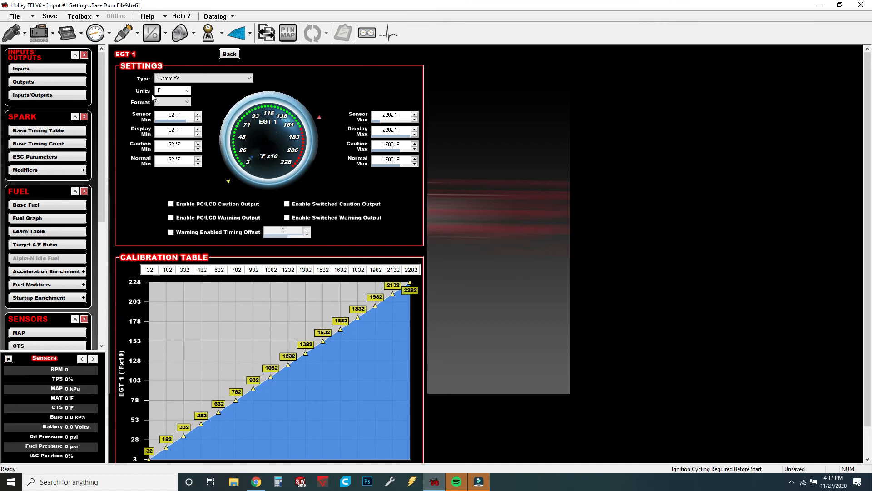
left_click(230, 54)
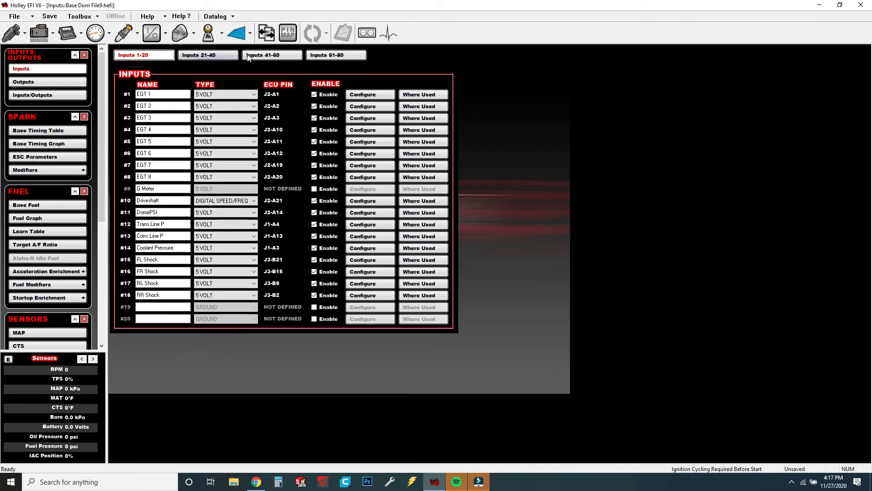
left_click(53, 84)
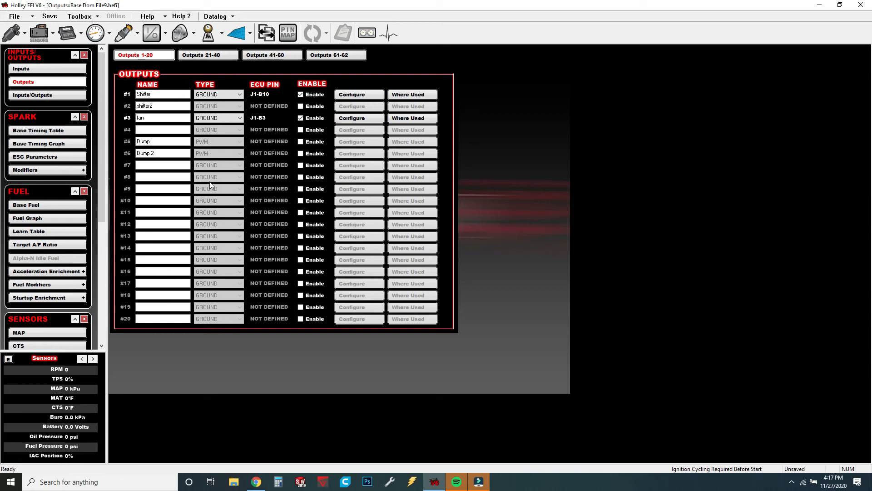
left_click(46, 96)
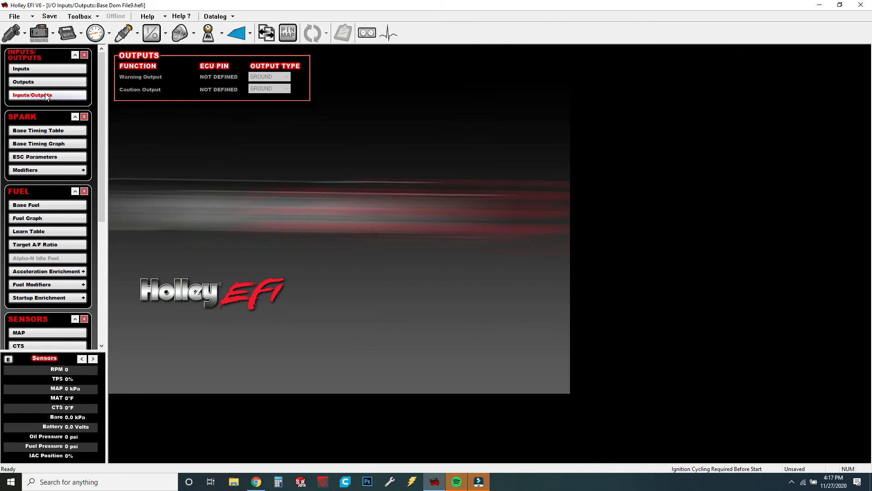
- Inspect the ECU pin map for inputs, outputs and LCD switches
left_click(293, 37)
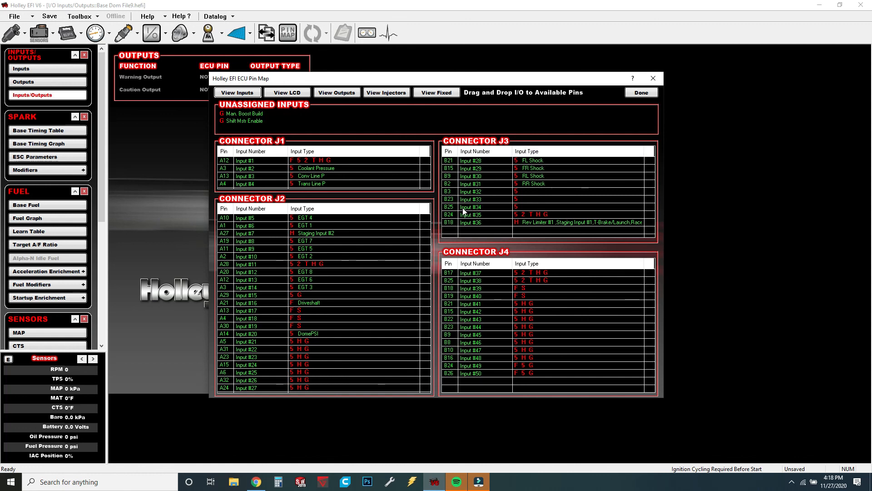
left_click(334, 93)
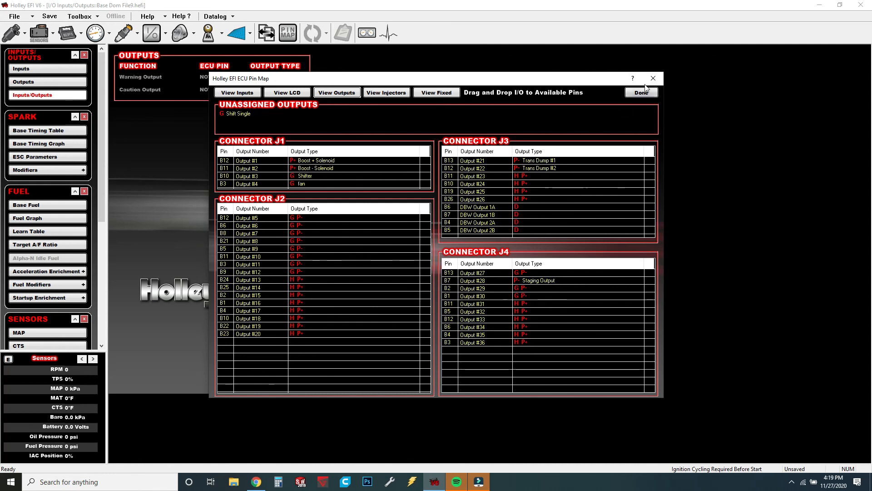
left_click(282, 98)
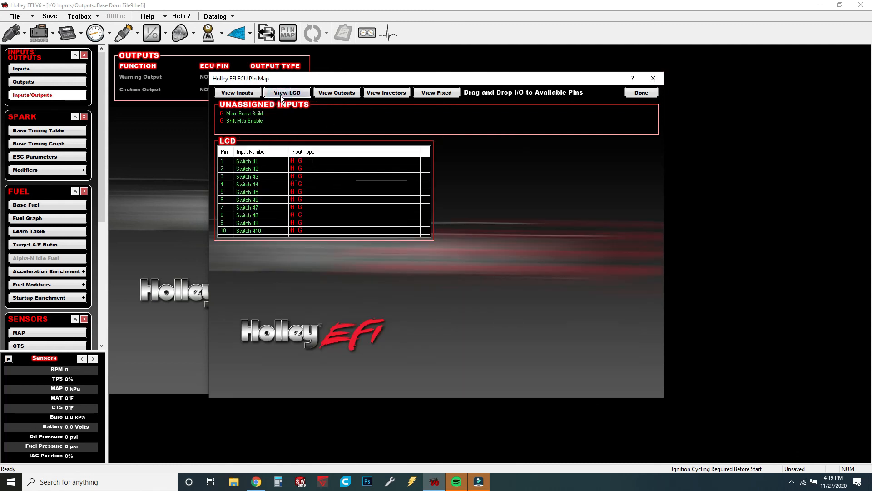
- Assign the unassigned Shift Mstr Enable input to pin B21 (Input #41) on connector J4 and close the pin map
left_click(242, 96)
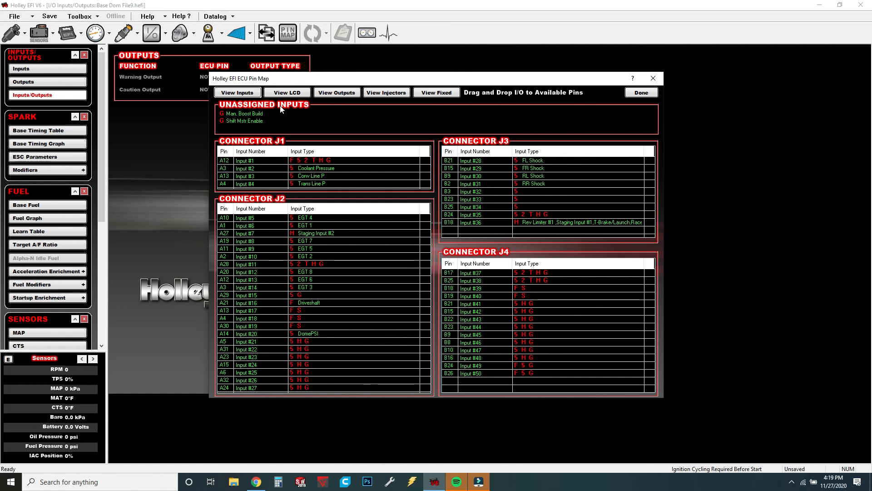
left_click_drag(252, 119, 253, 119)
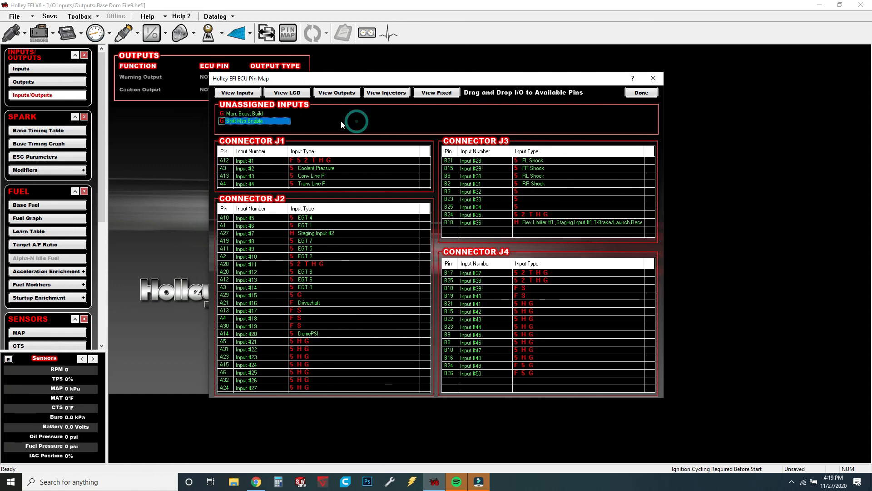
left_click_drag(245, 120, 536, 307)
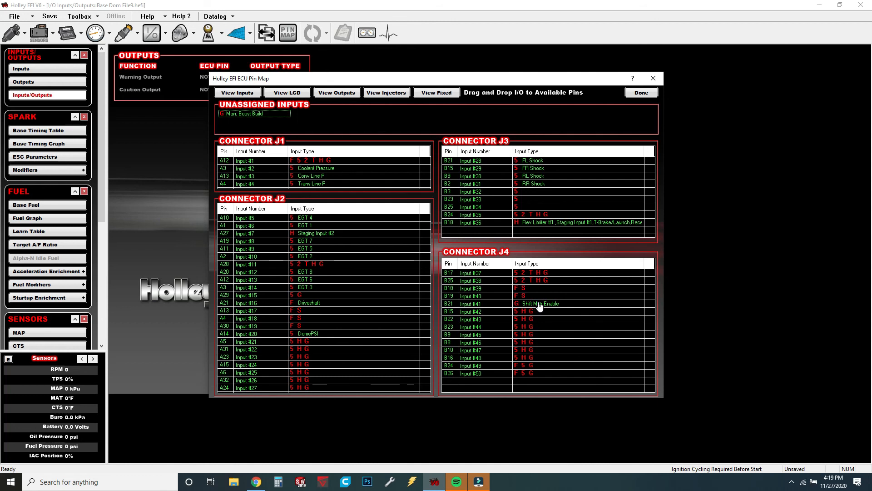
left_click_drag(324, 125, 298, 127)
left_click(641, 92)
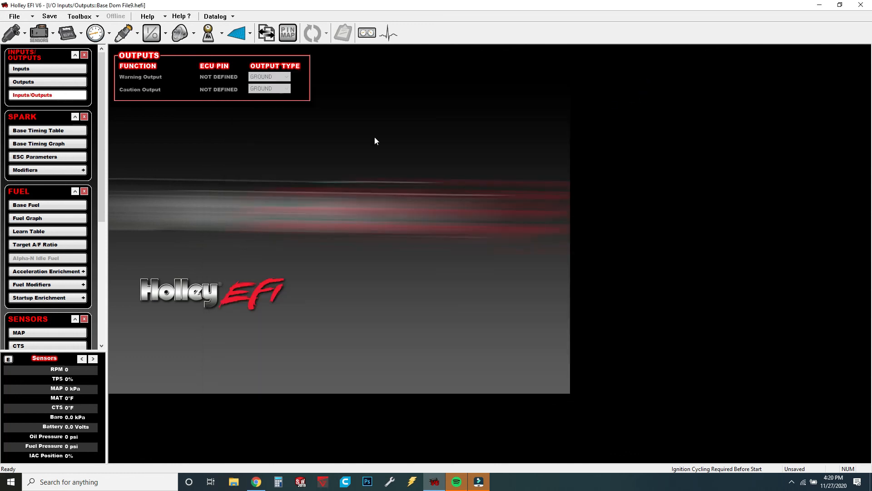
- Review the ECU onboard logging setup, including its start method, logging rate and TPS trigger point, and accept it
left_click(233, 17)
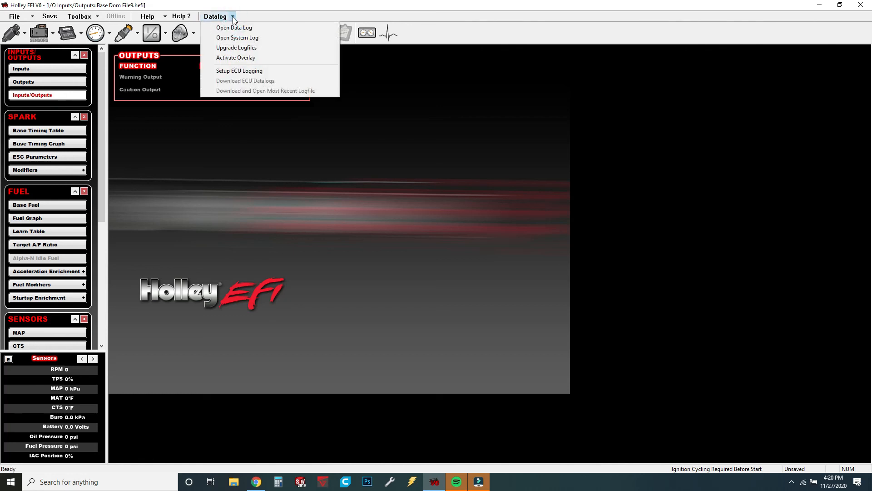
left_click(236, 70)
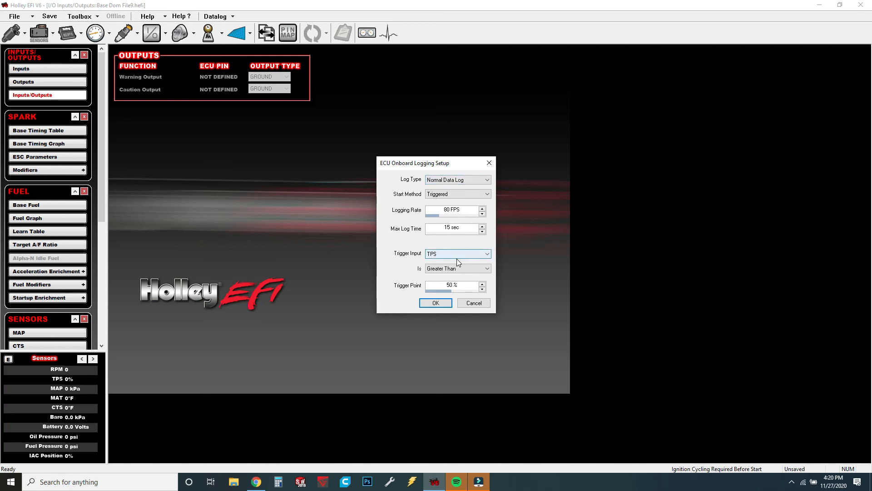
left_click(457, 285)
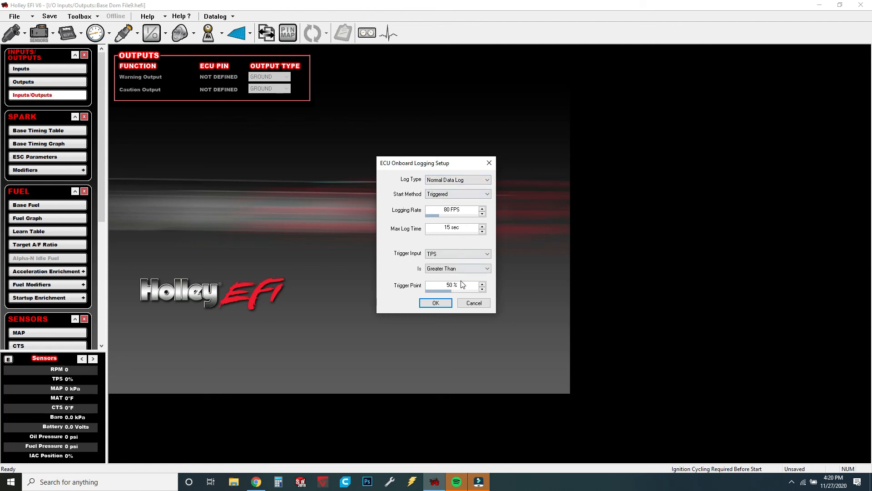
left_click(436, 303)
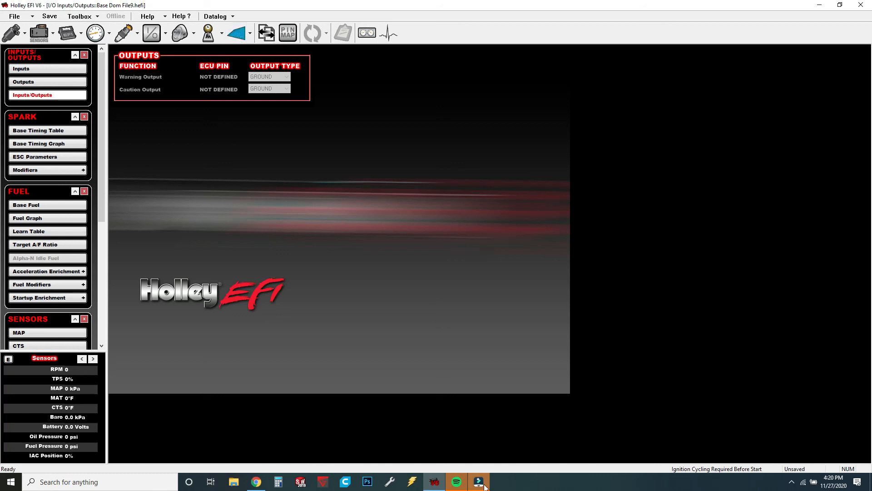
mouse_move(486, 486)
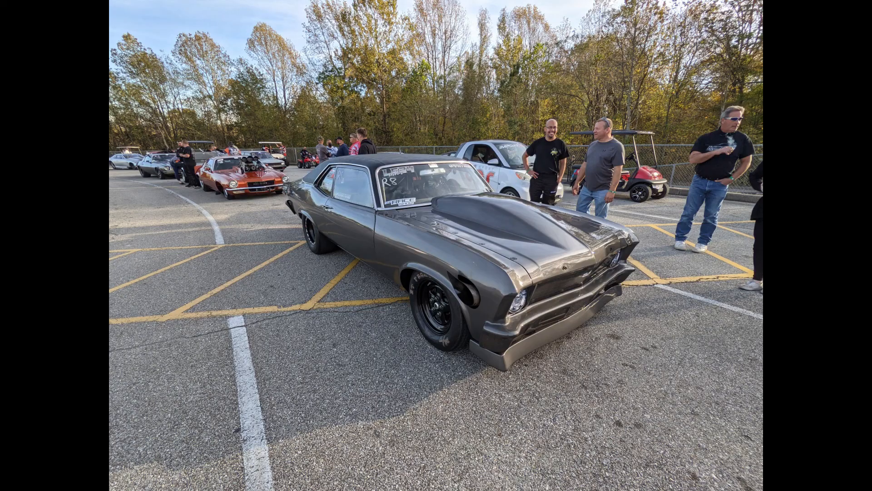